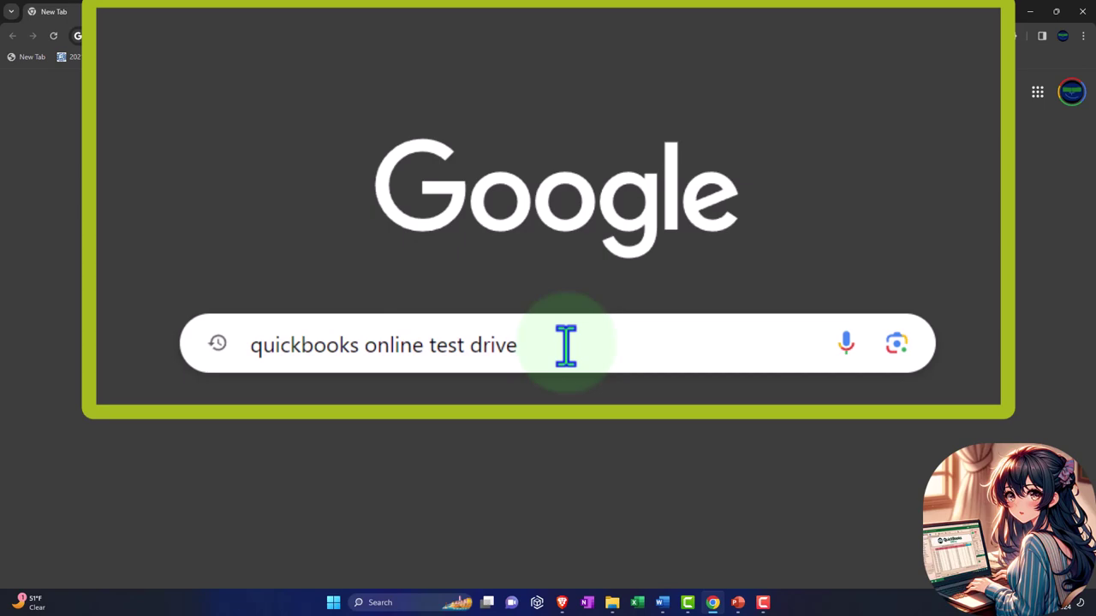
Step: Search for the QuickBooks Online test drive, then open its sample company and pass the robot verification
key("Return")
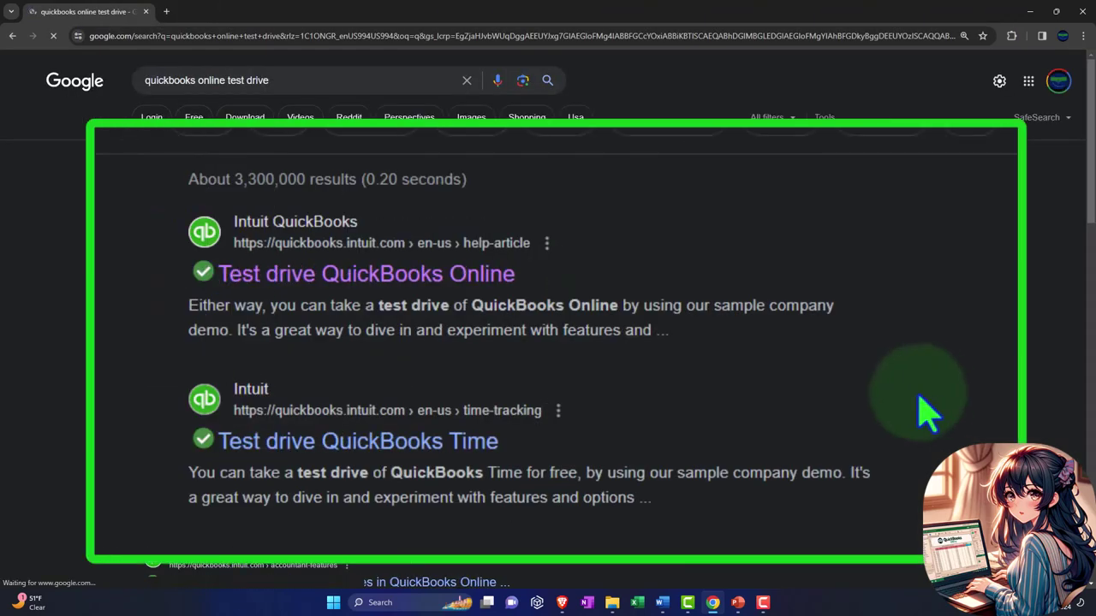
left_click(462, 283)
scroll(99, 391, "down", 3)
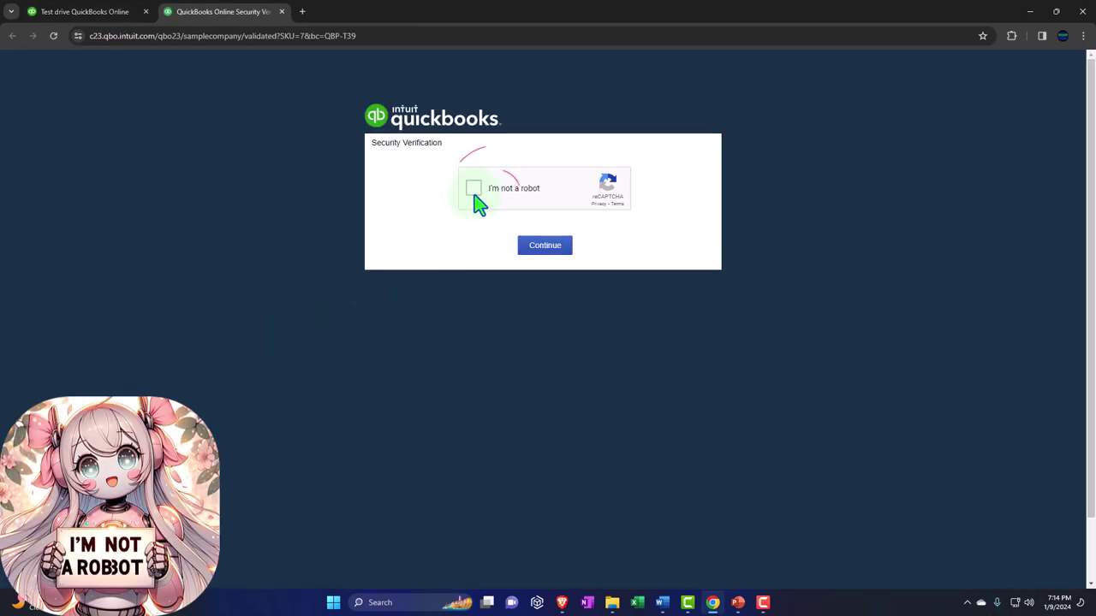
left_click(475, 192)
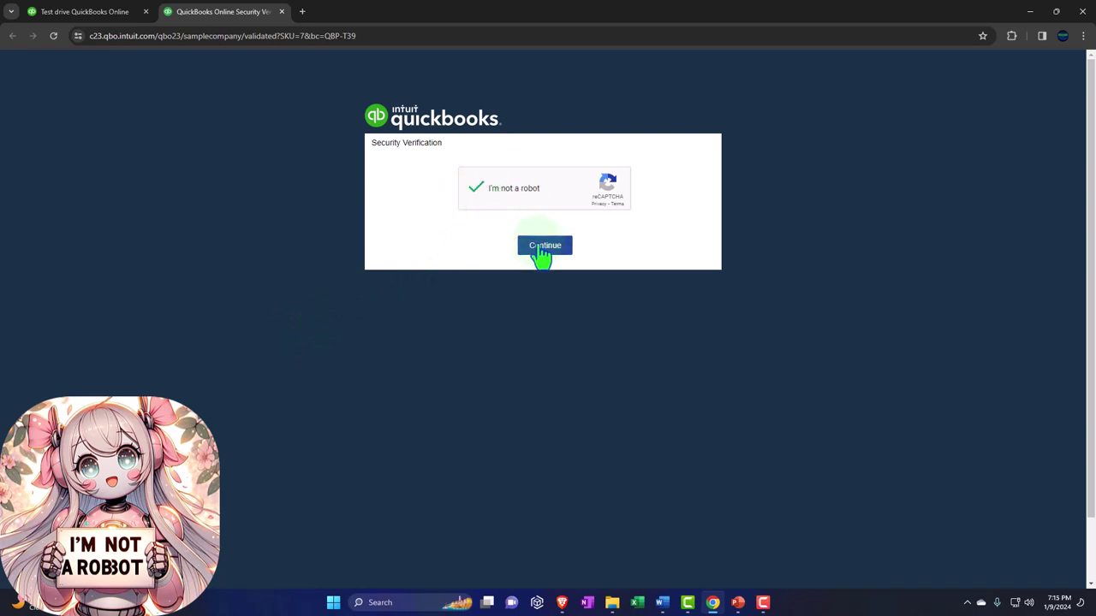
left_click(540, 248)
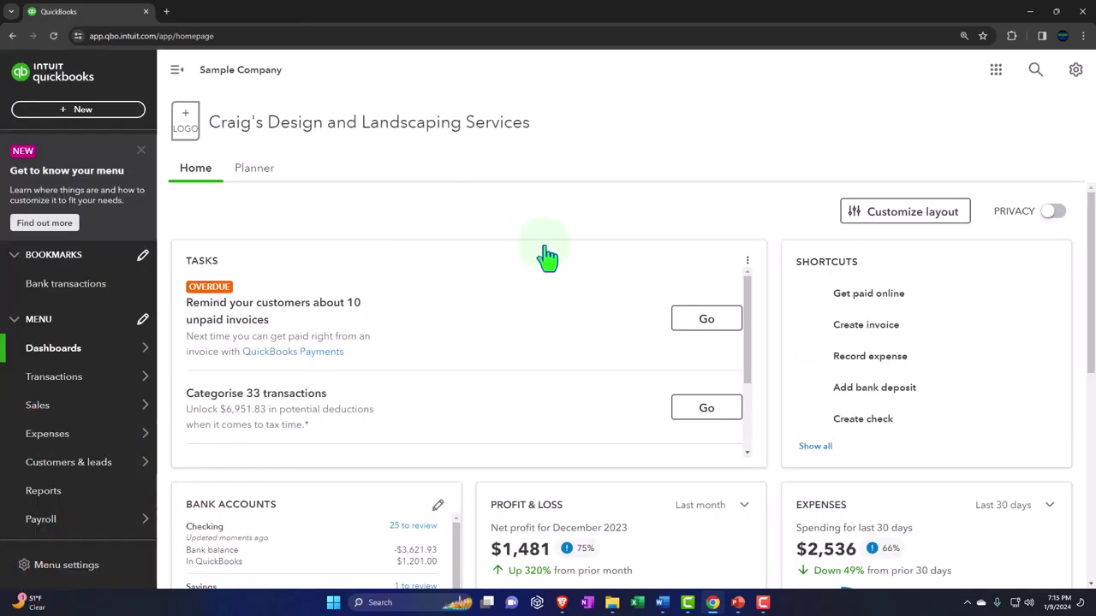
Step: Dismiss the menu introduction, open the Reports page and close the homepage tour offer
left_click(145, 147)
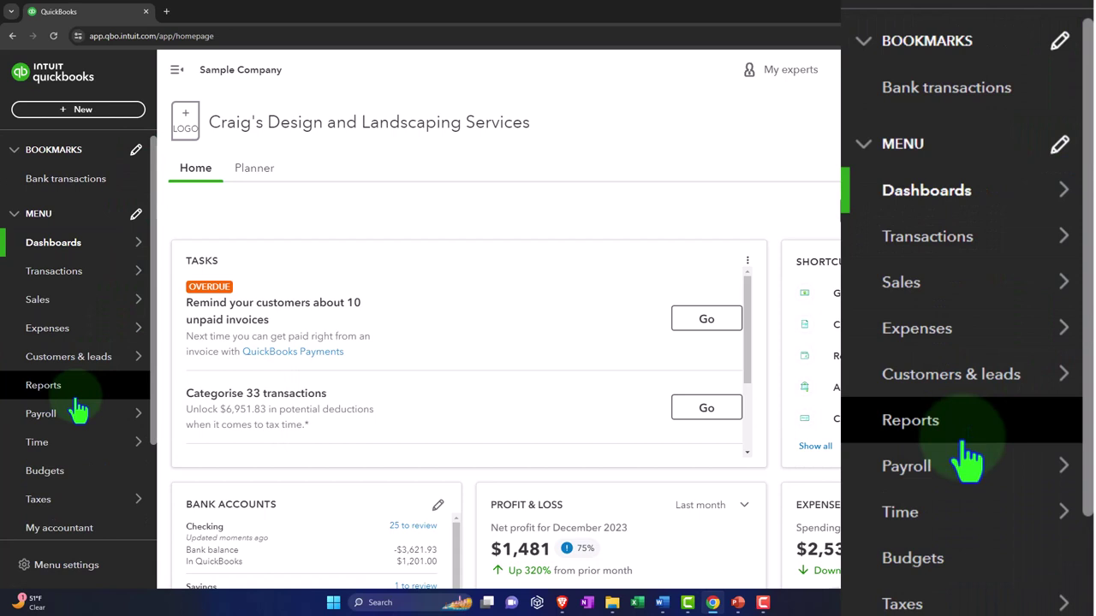
left_click(73, 392)
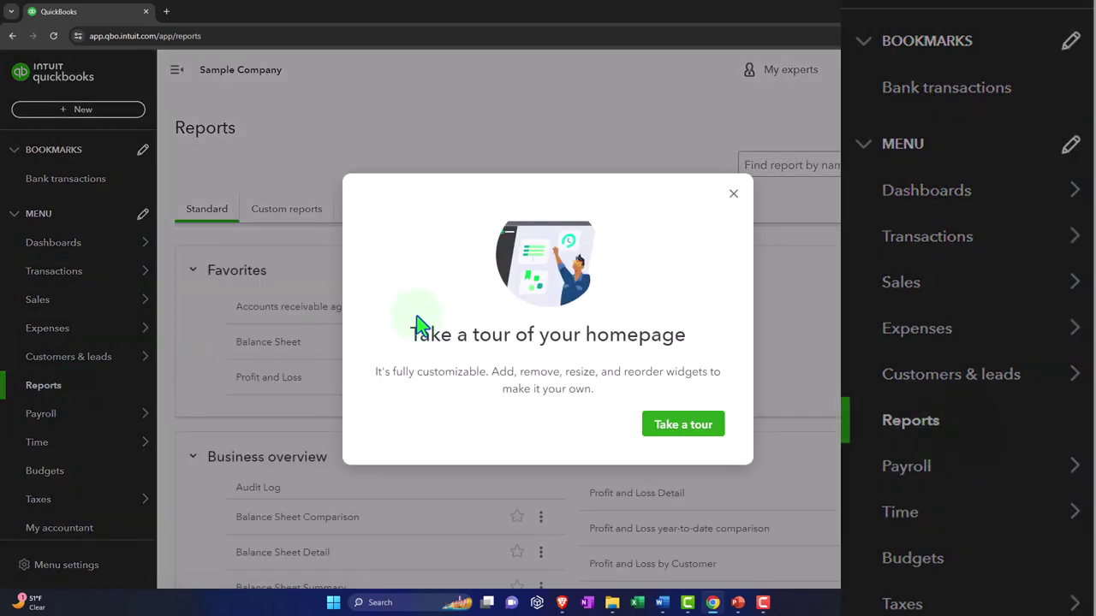
left_click(732, 194)
scroll(514, 317, "down", 1)
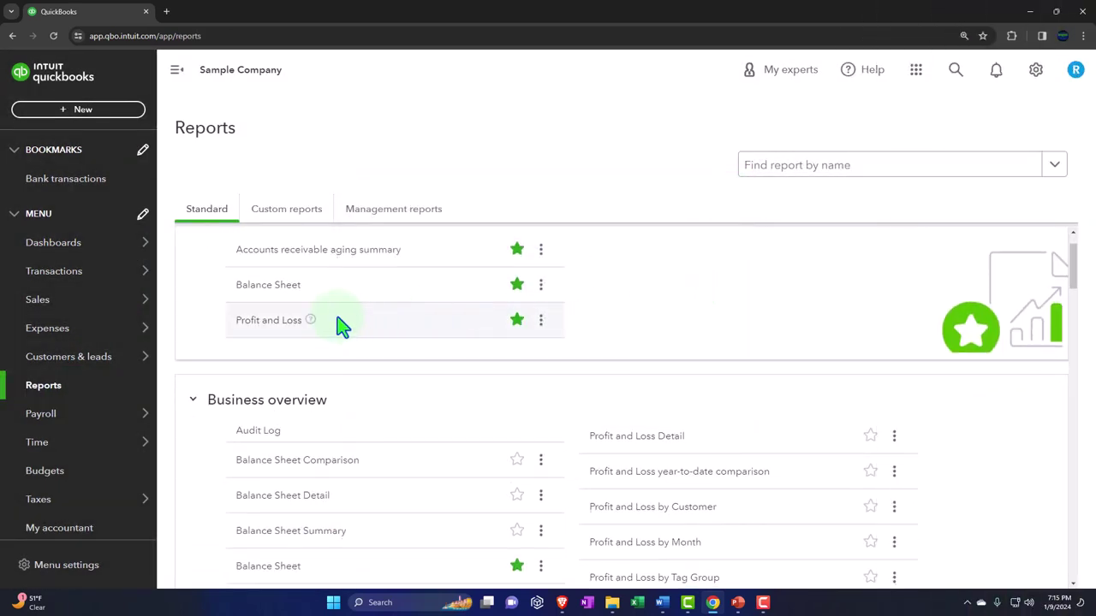
Step: Open the favorite Balance Sheet and Profit and Loss reports in separate browser tabs
right_click(270, 286)
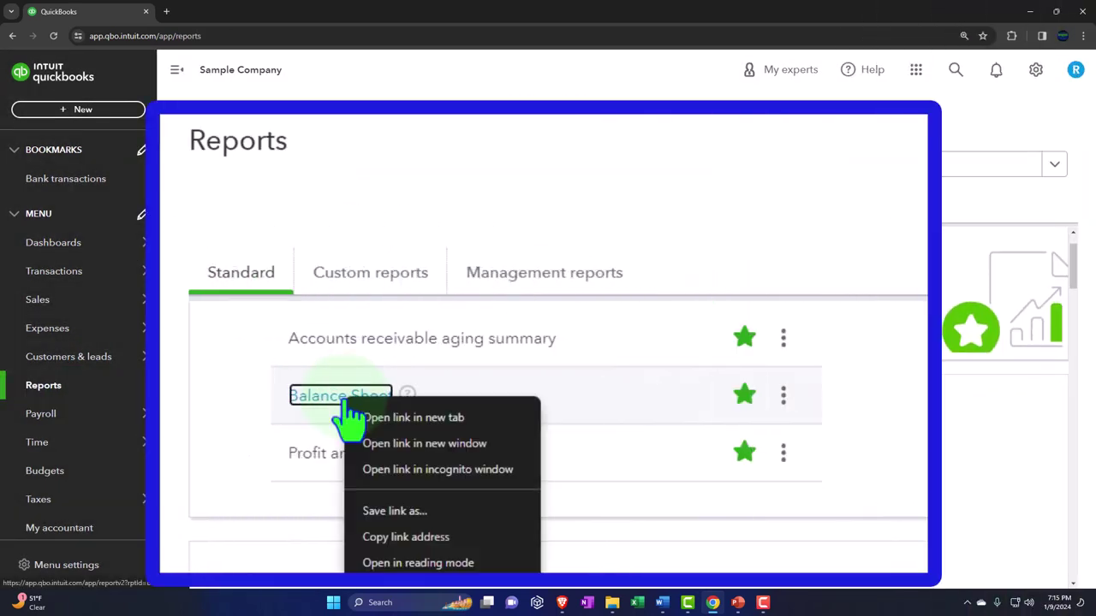
left_click(463, 419)
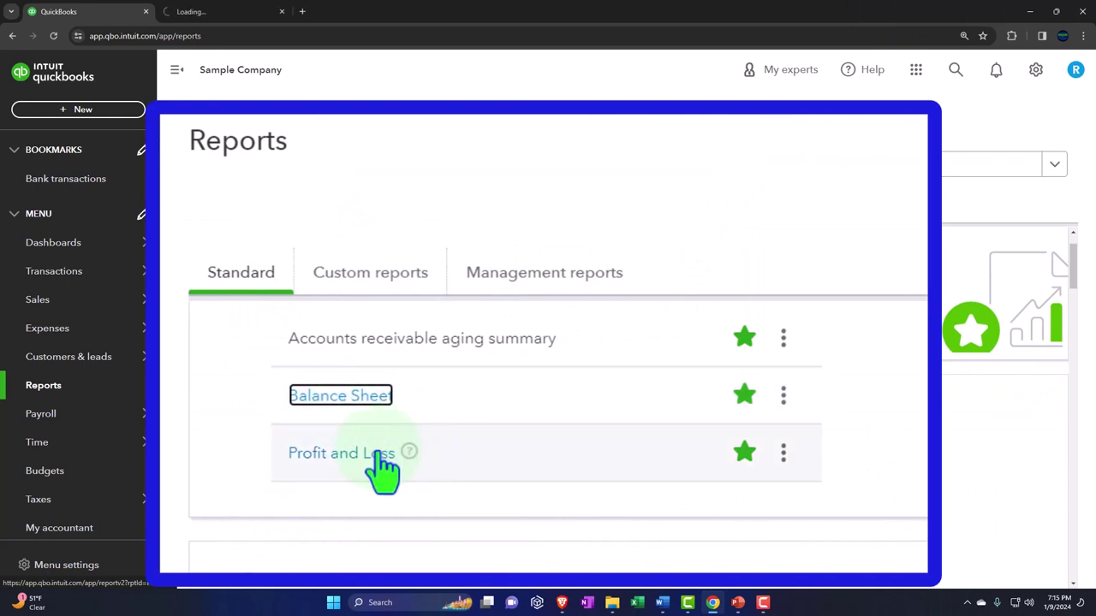
right_click(356, 453)
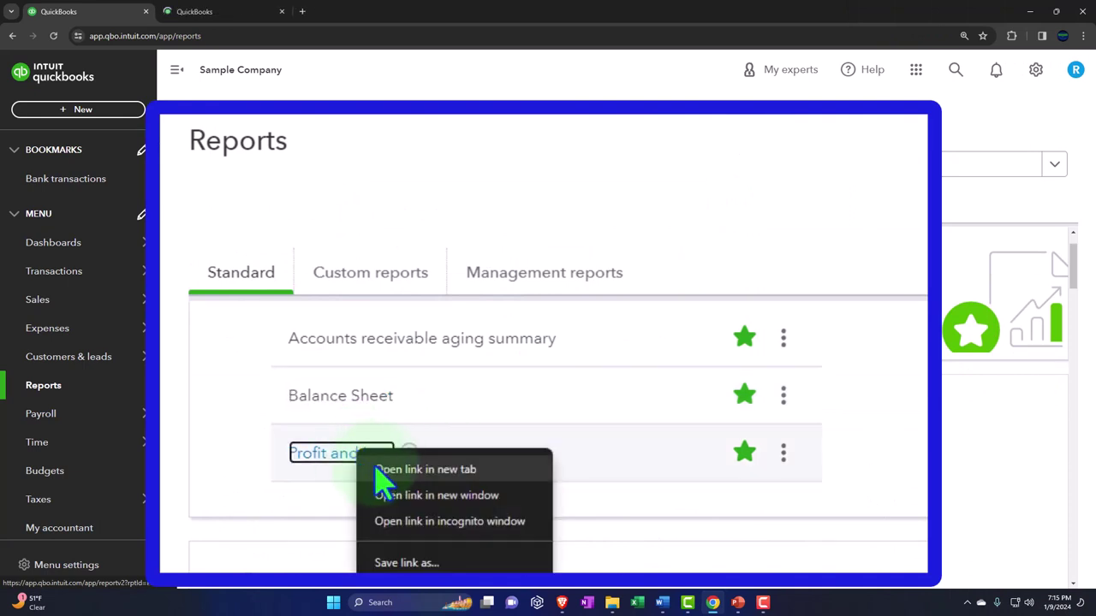
left_click(494, 469)
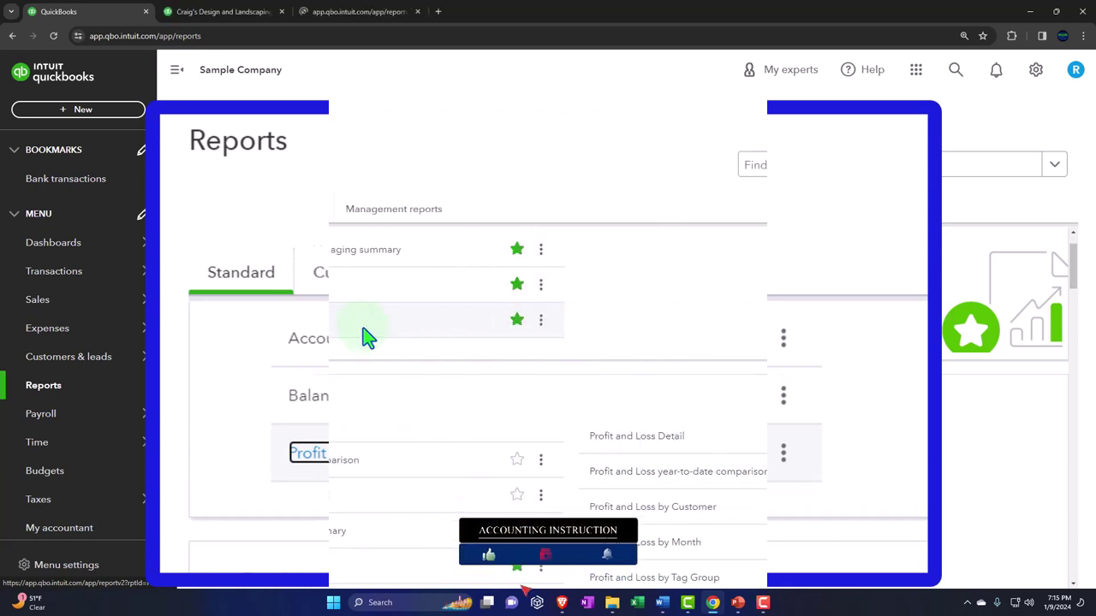
Step: Run the Balance Sheet report for 01/01/2023 to 12/31/2023 with the navigation menu collapsed
left_click(245, 14)
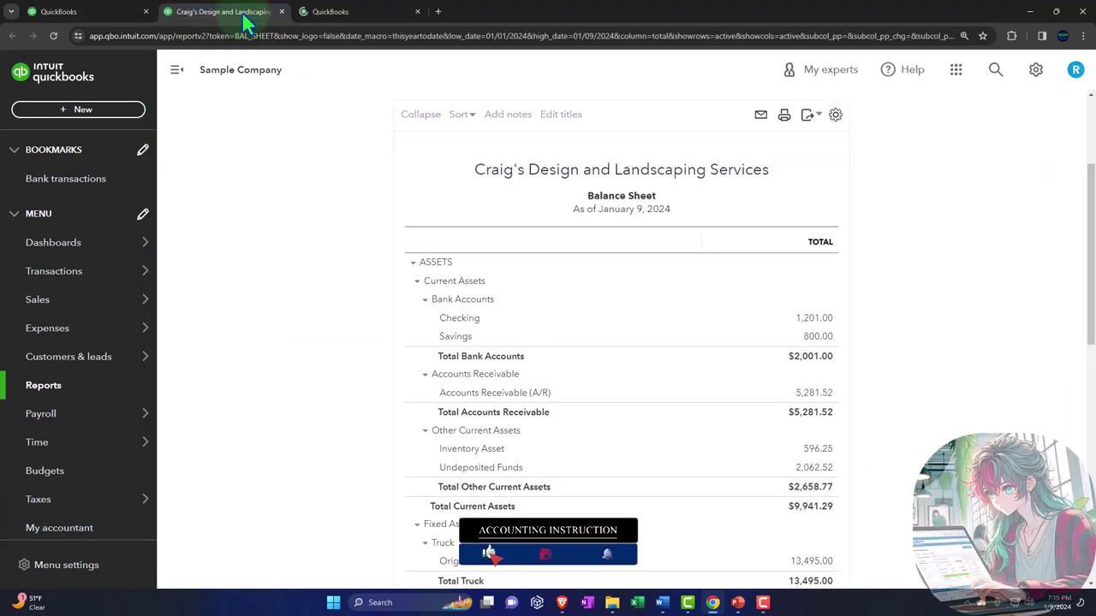
left_click(176, 70)
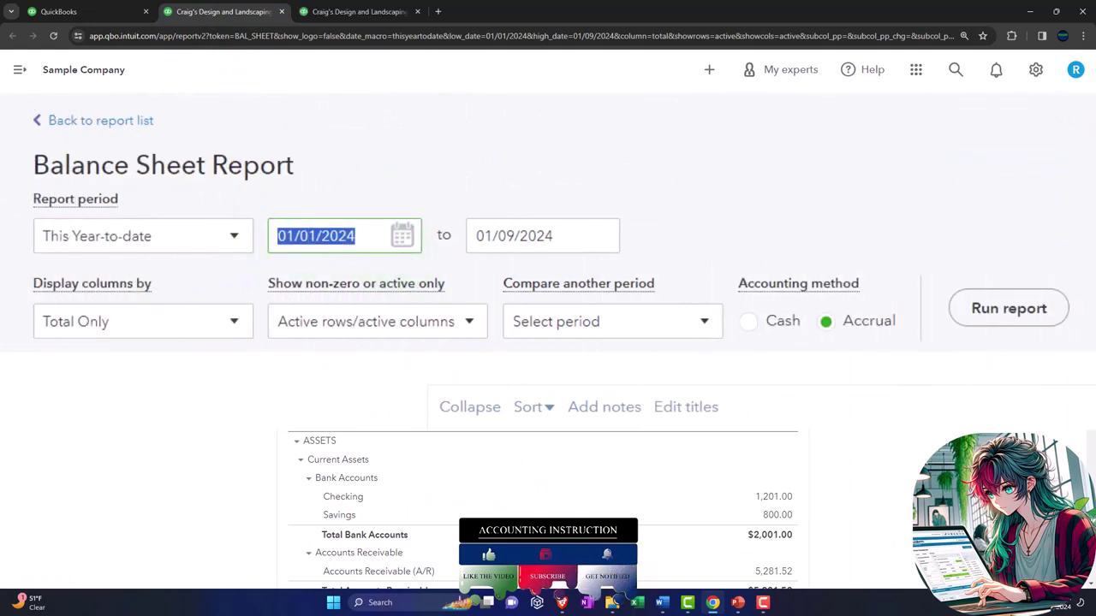
type("010123")
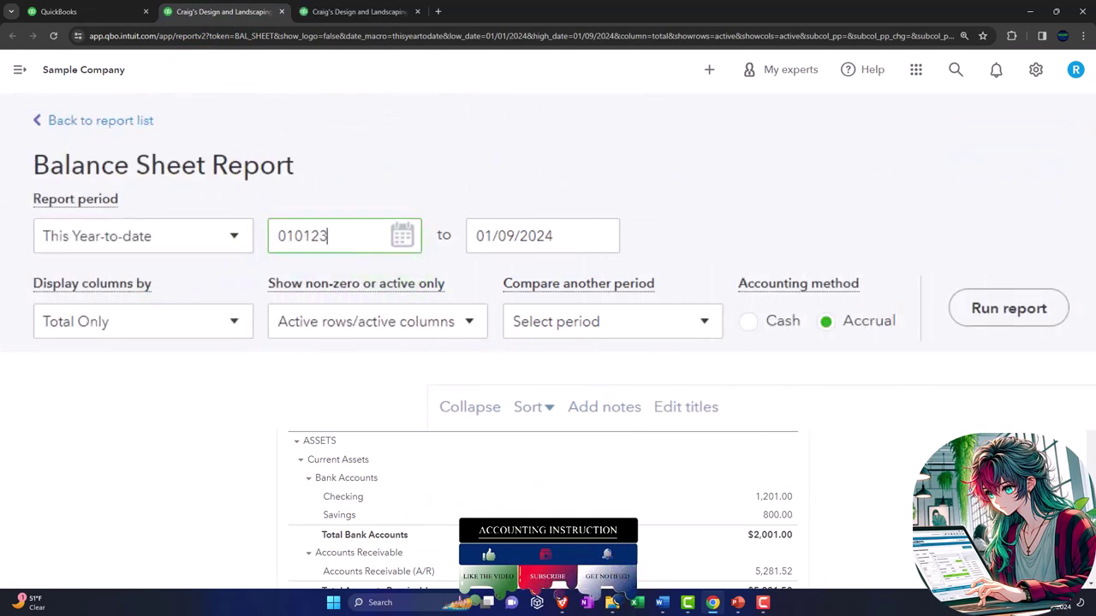
key("Tab")
type("12/31/2023")
key("Tab")
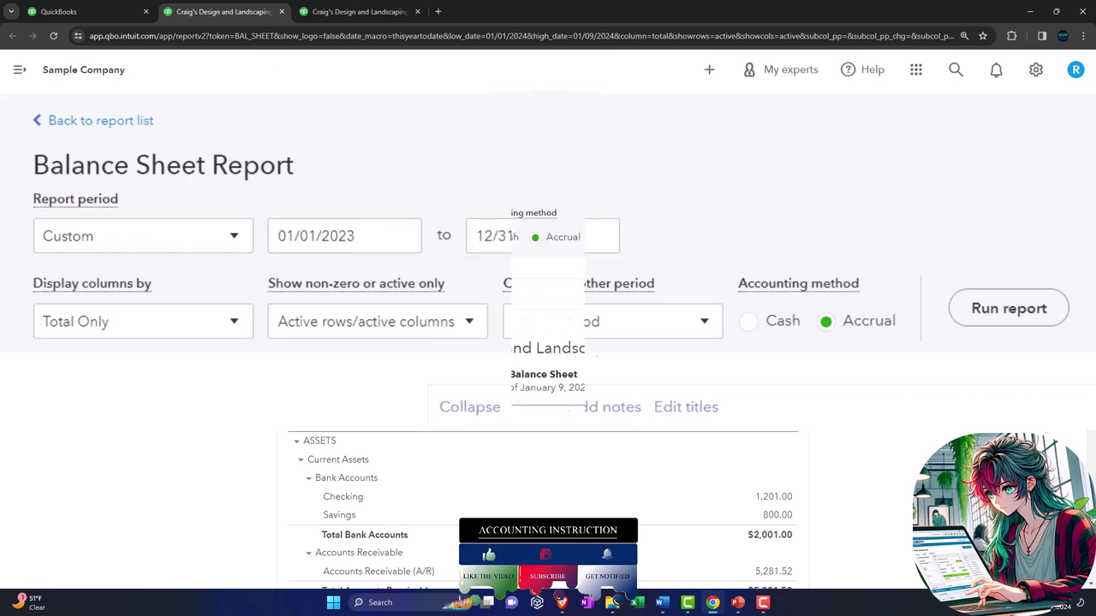
left_click(633, 231)
scroll(636, 242, "down", 2)
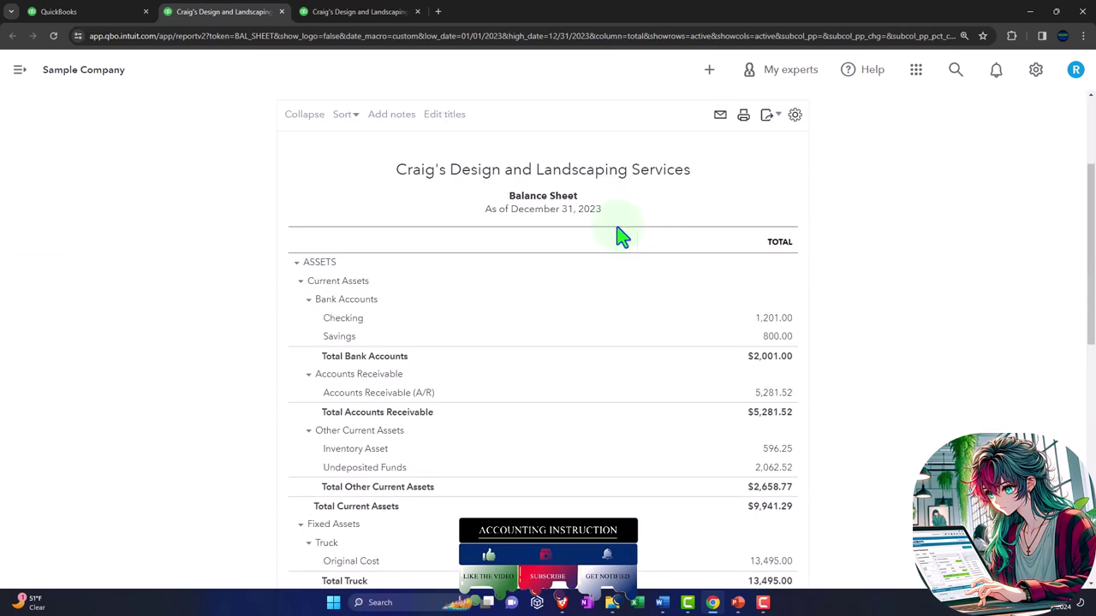
Step: Run the Profit and Loss report for 01/01/2023 to 12/31/2023 with the navigation menu collapsed
left_click(360, 12)
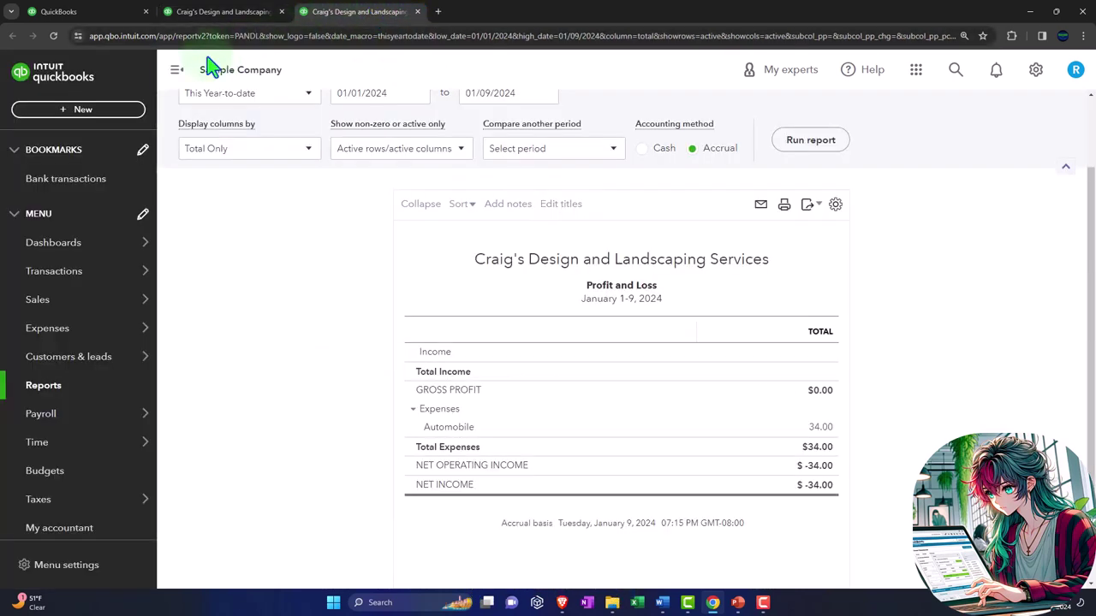
left_click(180, 73)
scroll(191, 264, "up", 2)
left_click_drag(244, 181, 179, 182)
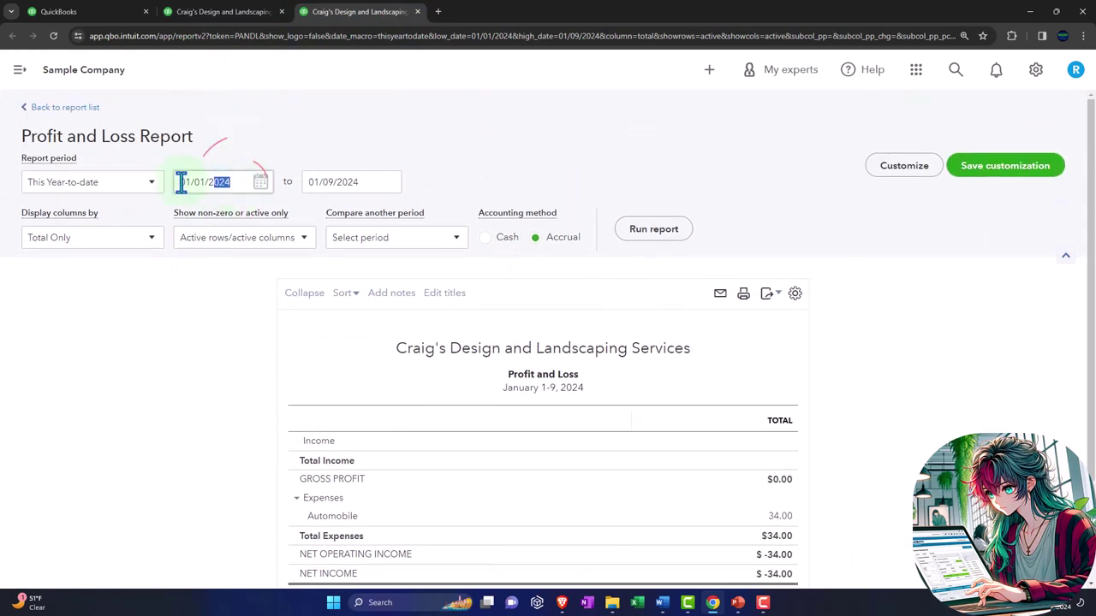
type("010123")
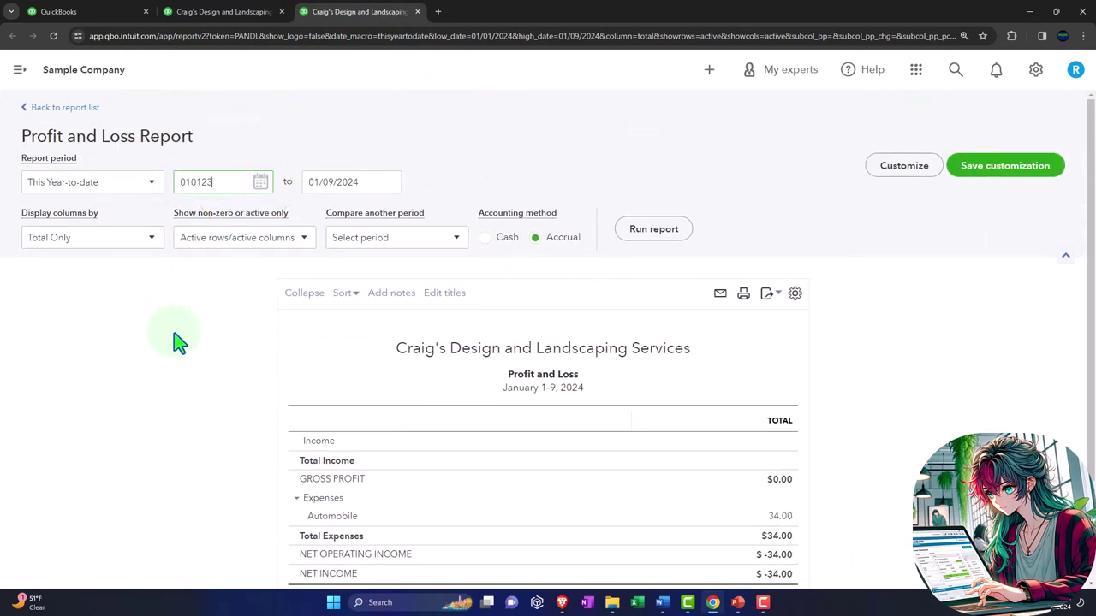
key("Tab")
type("123123")
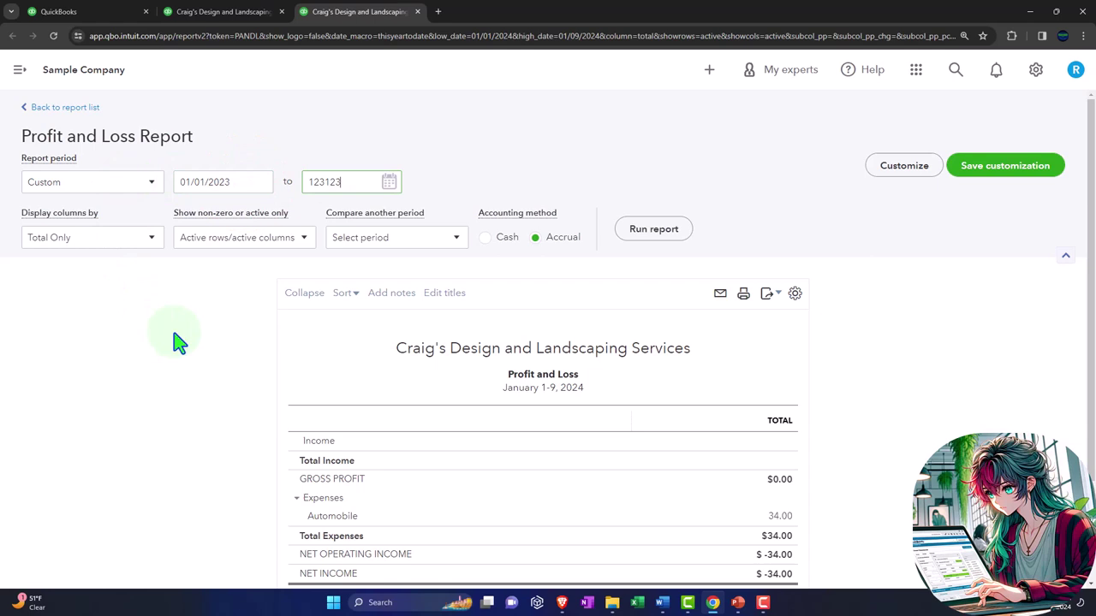
key("Tab")
left_click(655, 236)
scroll(196, 317, "down", 2)
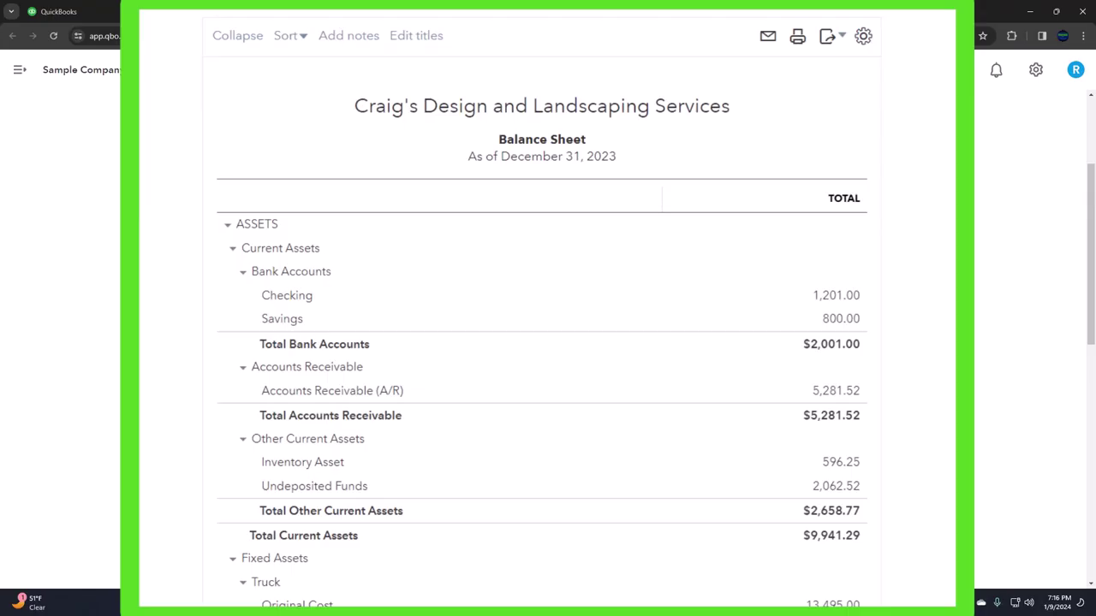
Step: Examine the Inventory Asset line among the other current assets on the Balance Sheet, enlarged for reading
scroll(548, 342, "down", 3)
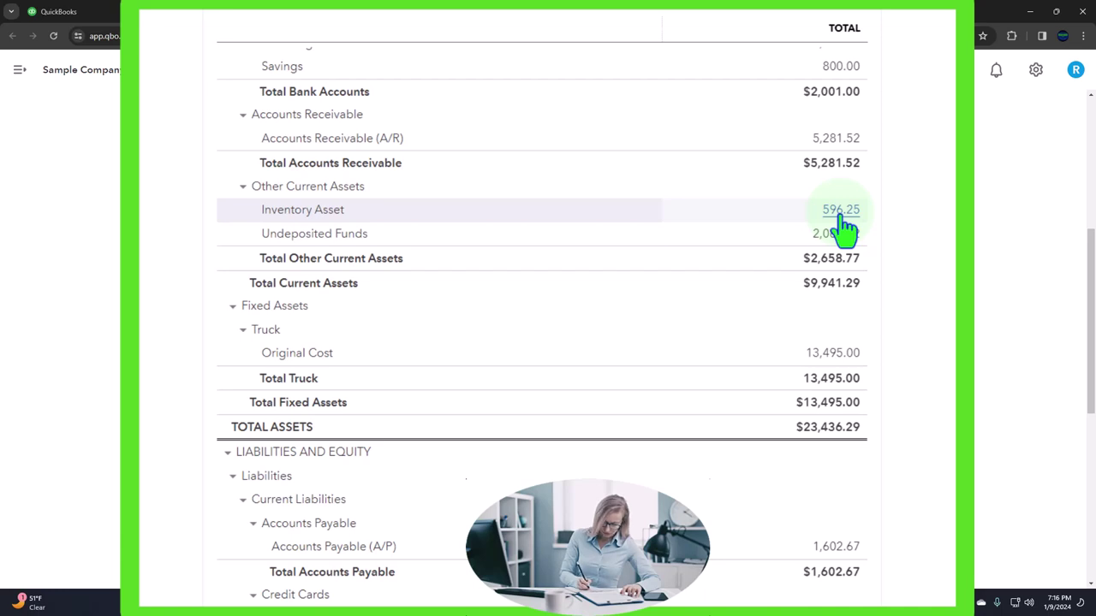
key("ctrl+plus")
key("ctrl+plus")
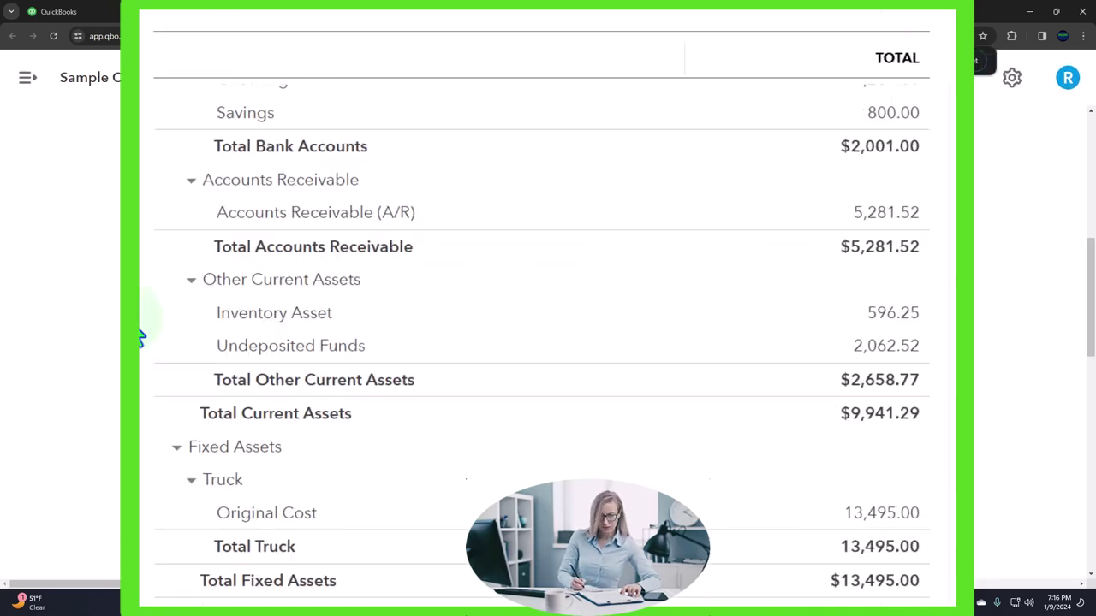
scroll(141, 338, "down", 1)
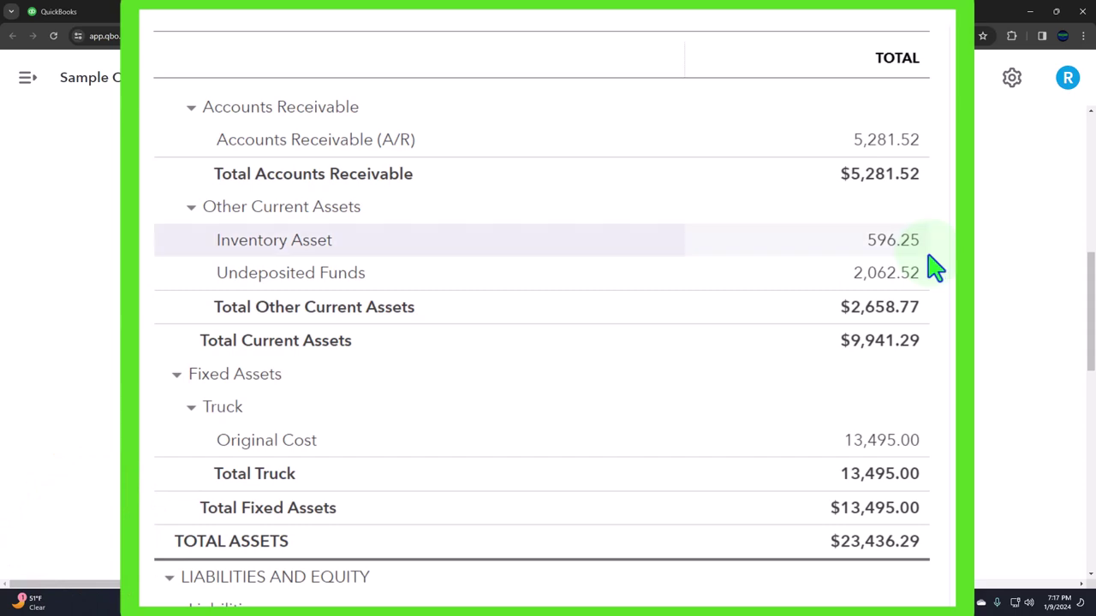
Step: Open the Products & services list under Sales and review the inventory items' prices, costs and quantities on hand
left_click(96, 19)
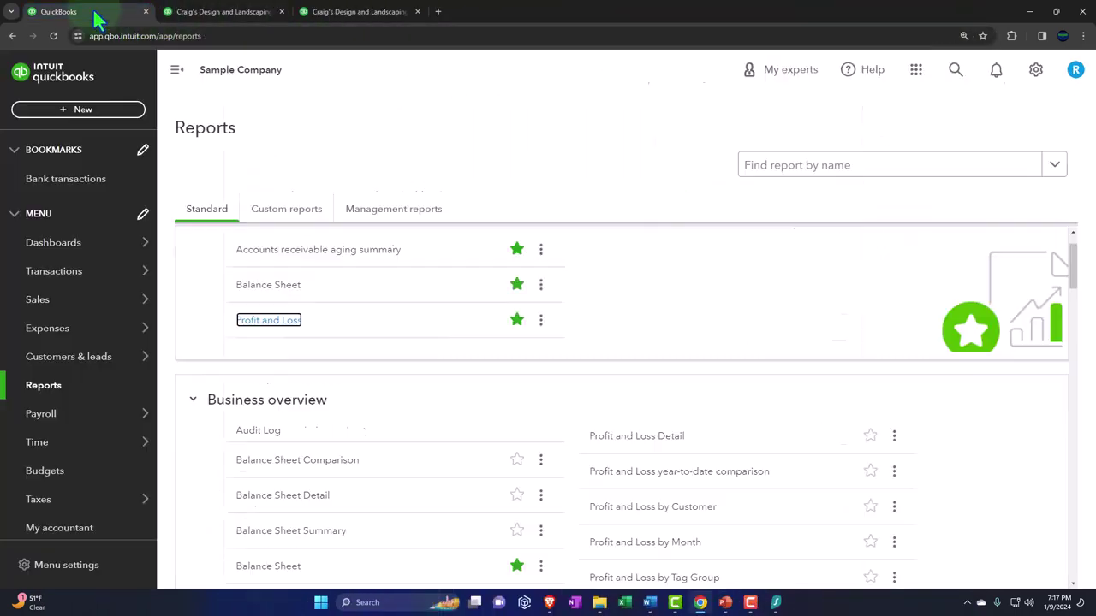
key("ctrl+minus")
key("ctrl+plus")
mouse_move(144, 243)
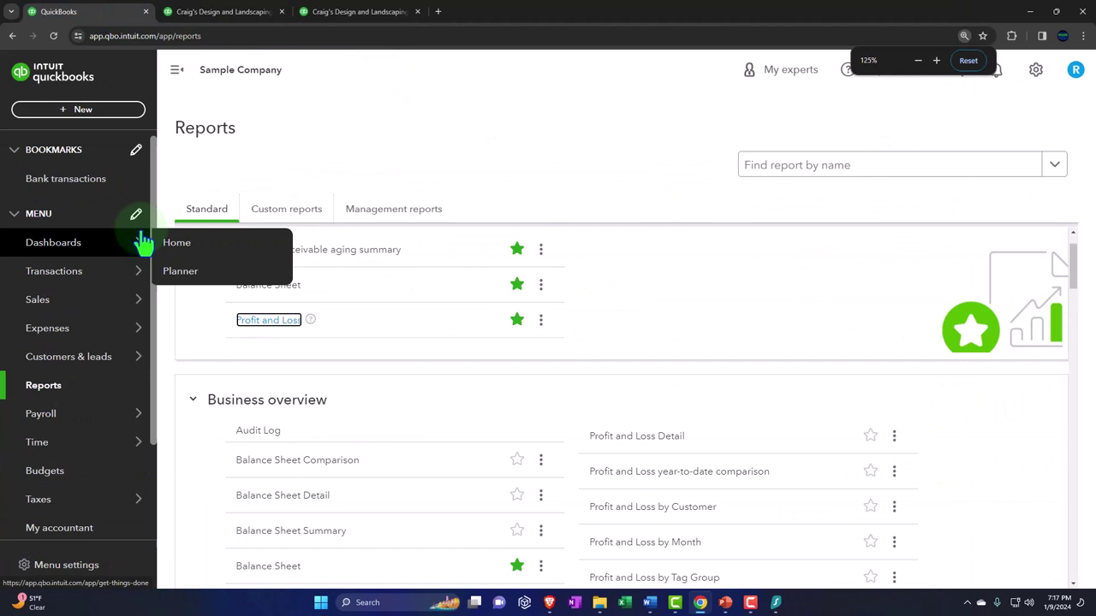
left_click(54, 305)
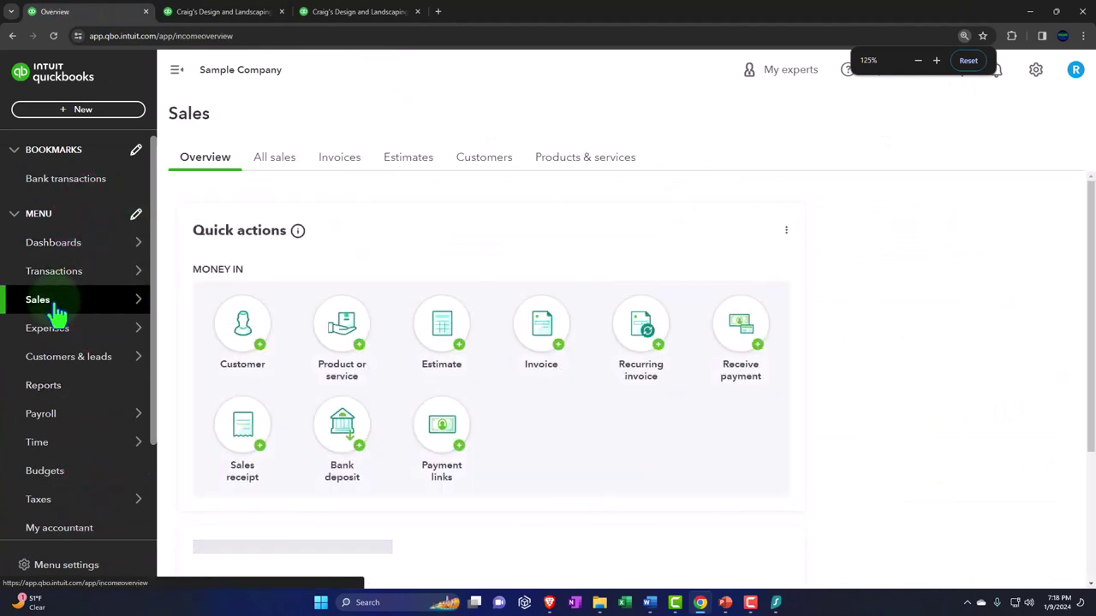
left_click(575, 171)
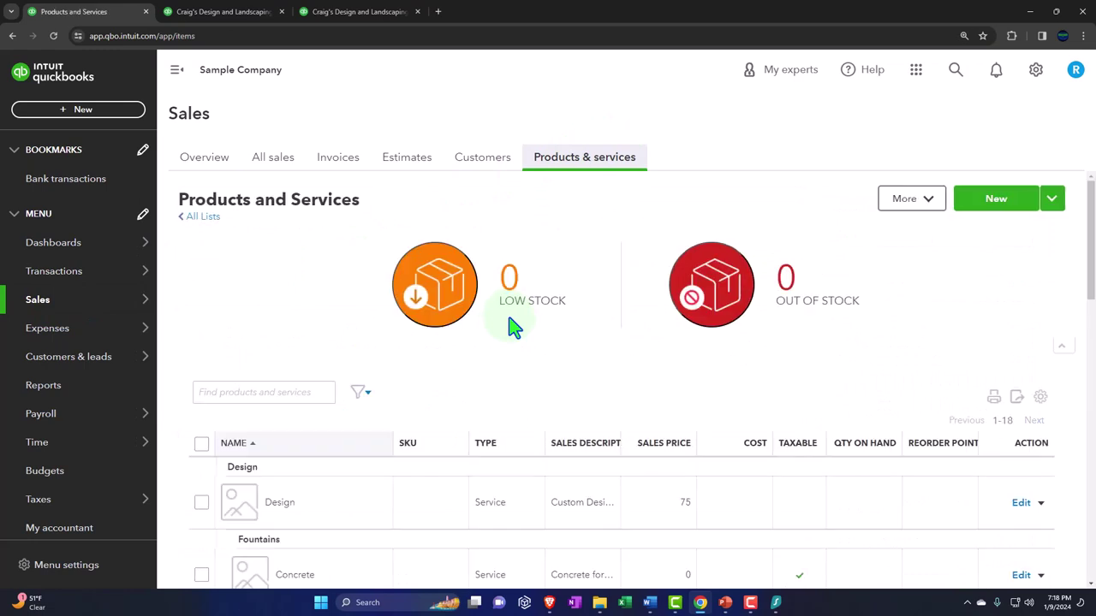
scroll(511, 328, "down", 3)
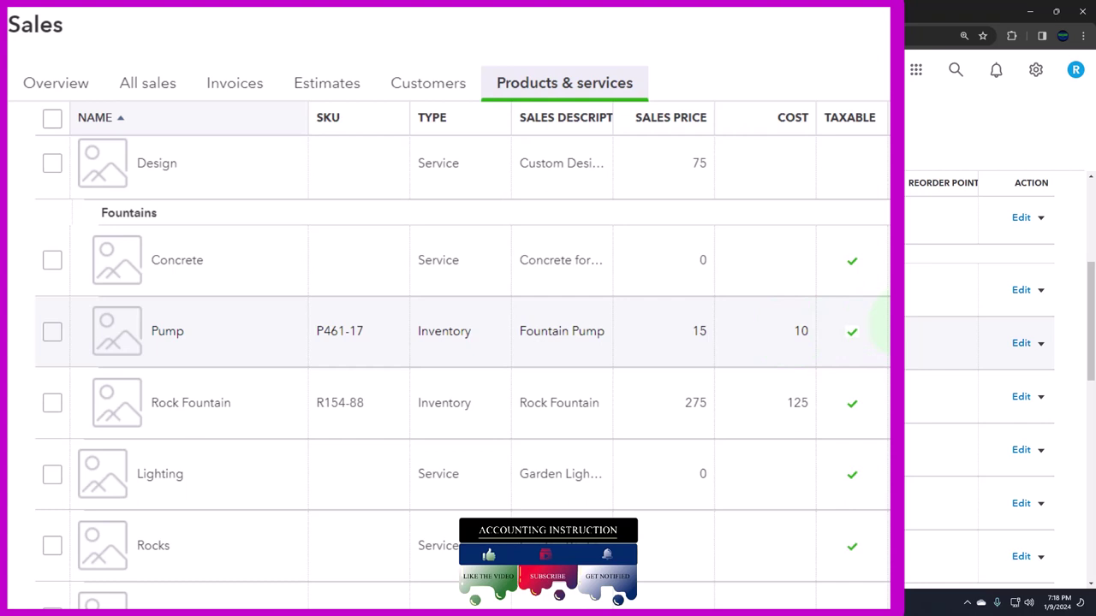
Step: Return to the Reports page and search the reports by name for "inve"
mouse_move(85, 418)
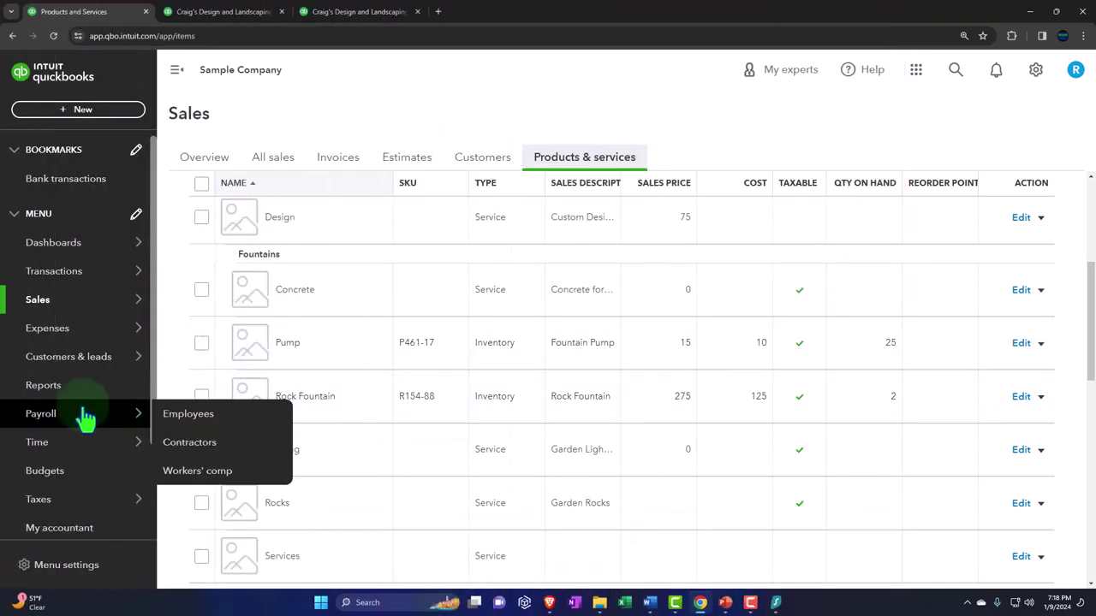
left_click(47, 388)
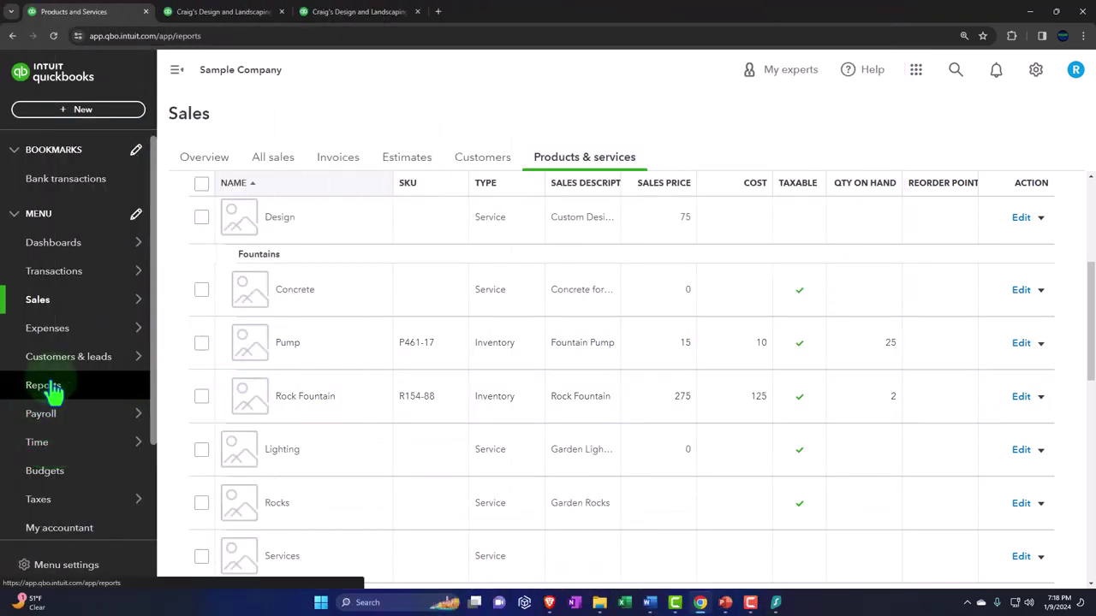
left_click(793, 176)
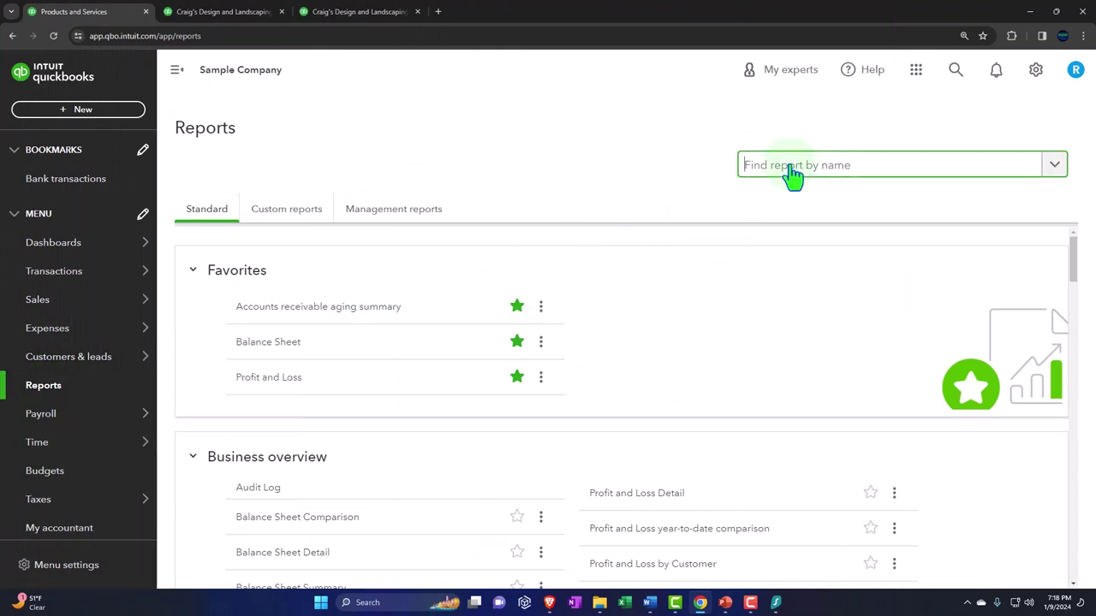
type("inve")
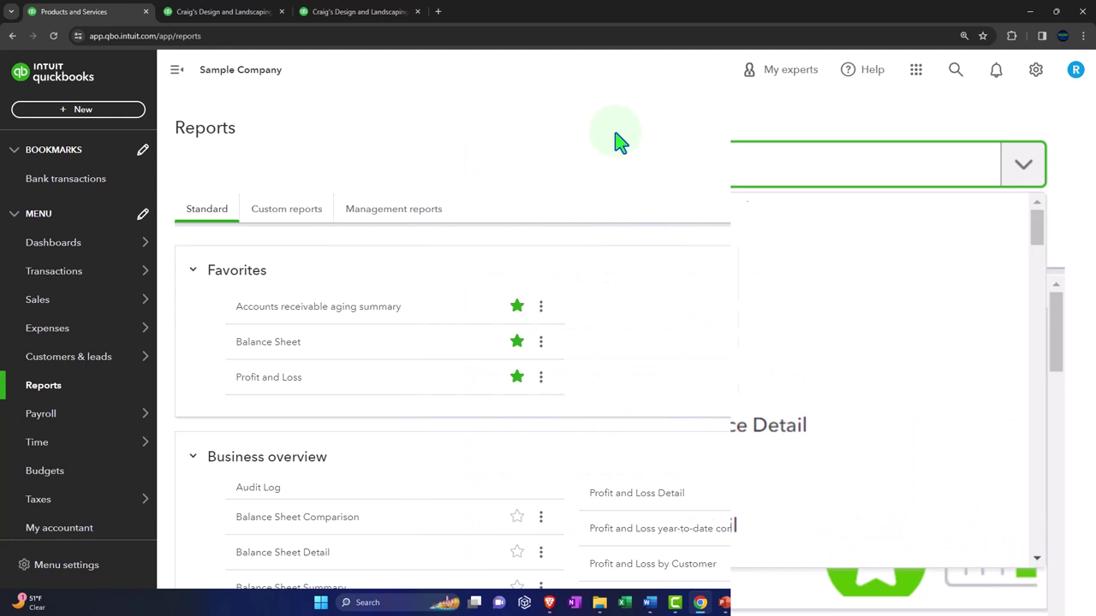
left_click(612, 139)
Step: Find the inventory reports under Sales and customers and open Inventory Valuation Detail in a separate browser tab
scroll(479, 318, "down", 2)
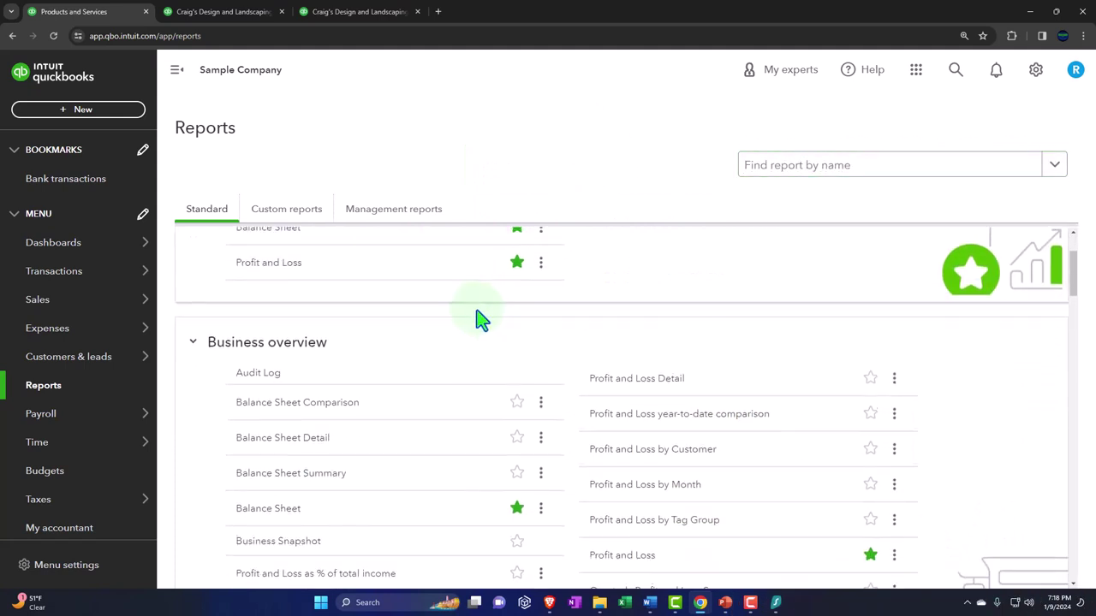
scroll(479, 318, "down", 5)
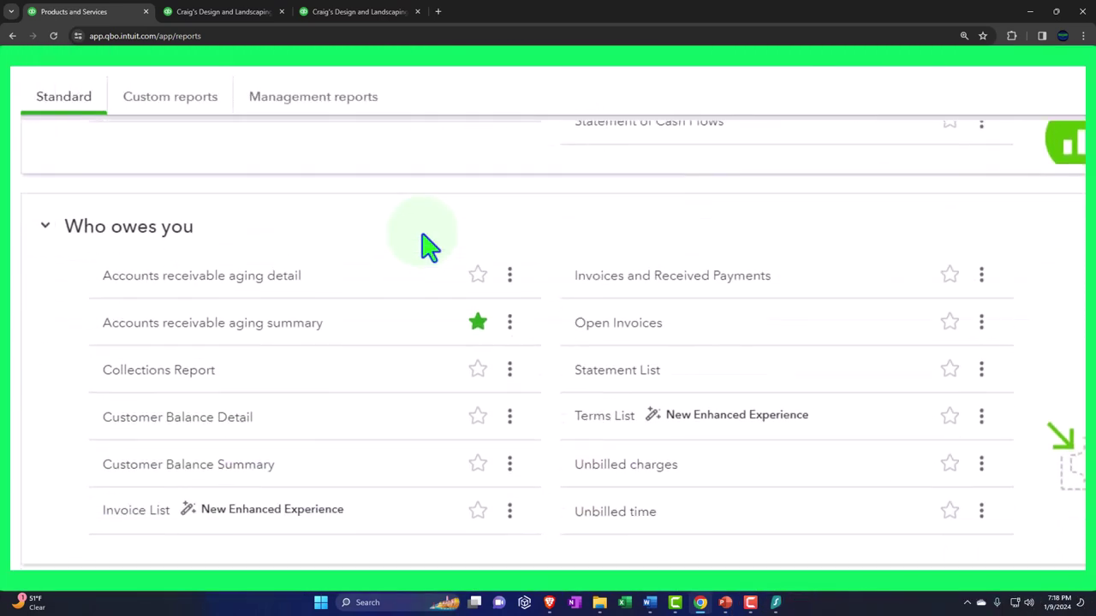
scroll(428, 246, "down", 5)
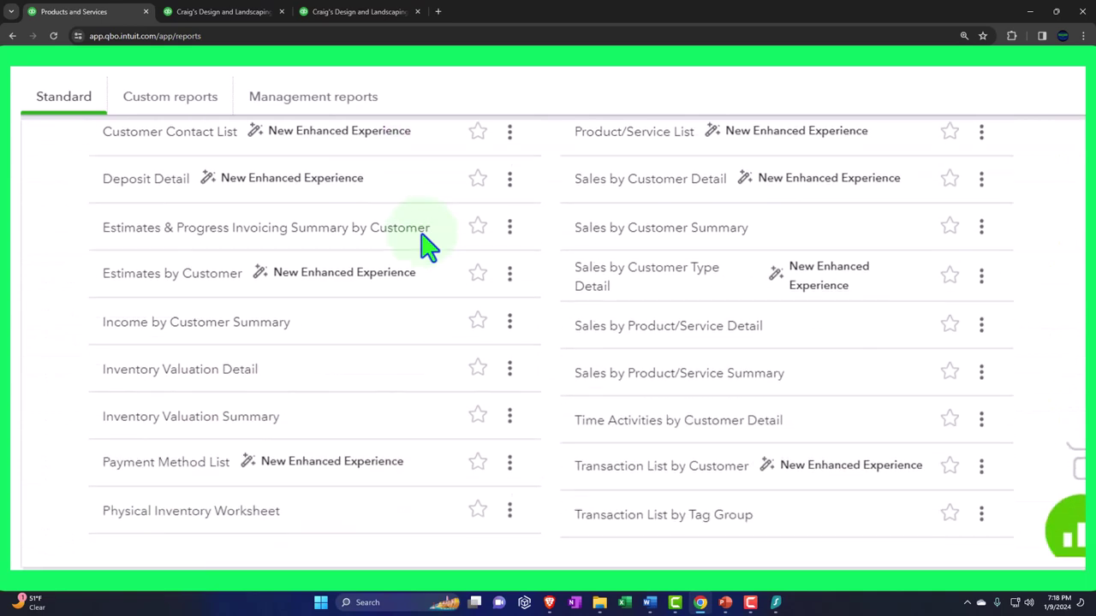
scroll(427, 244, "down", 1)
scroll(406, 245, "up", 3)
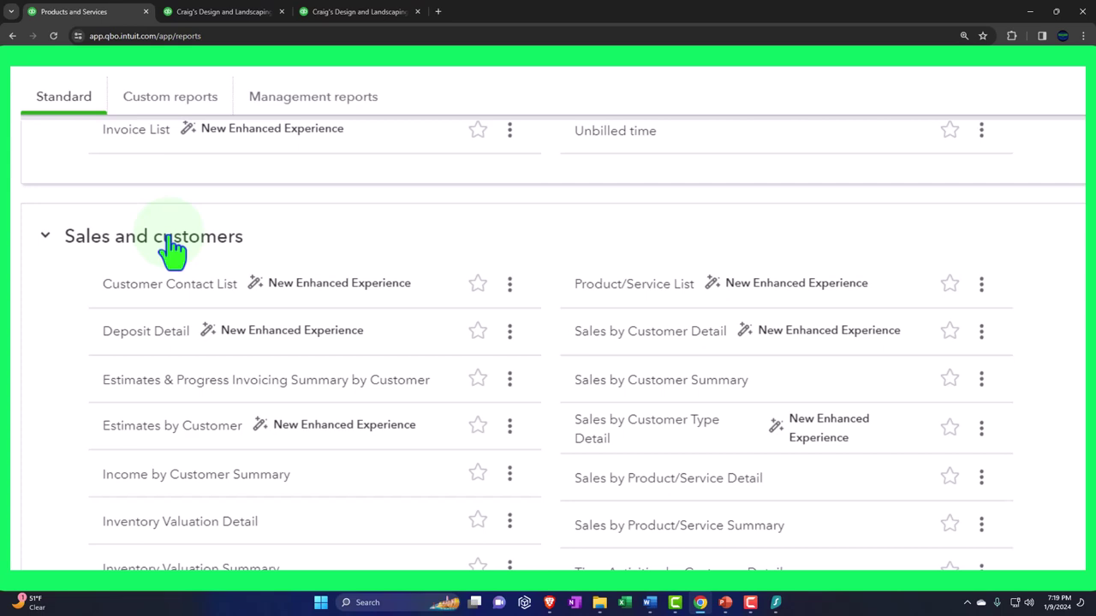
scroll(171, 250, "down", 1)
scroll(171, 247, "down", 1)
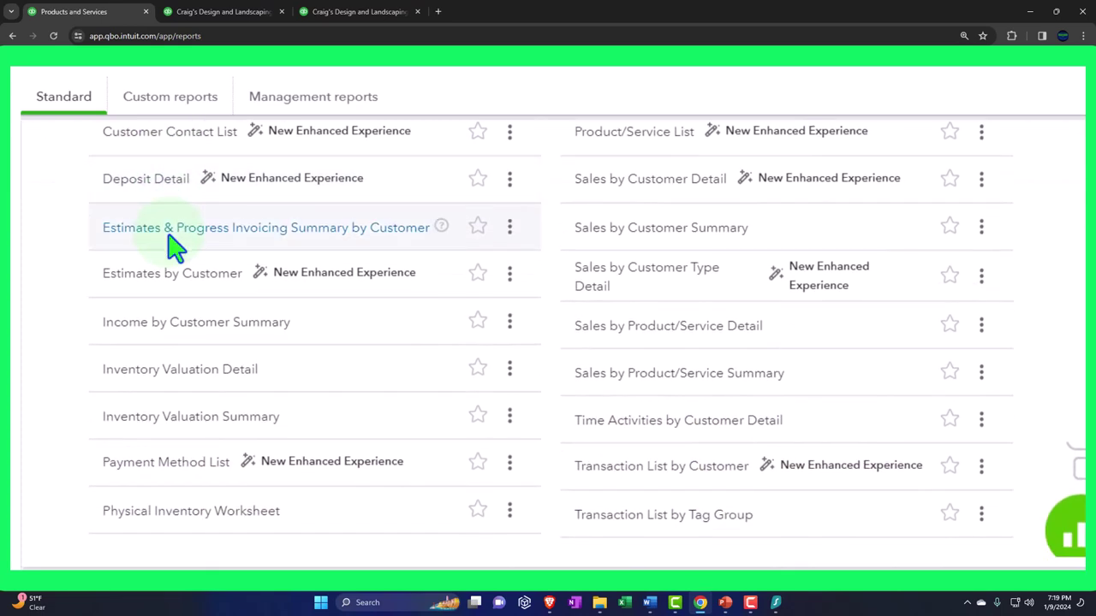
right_click(169, 392)
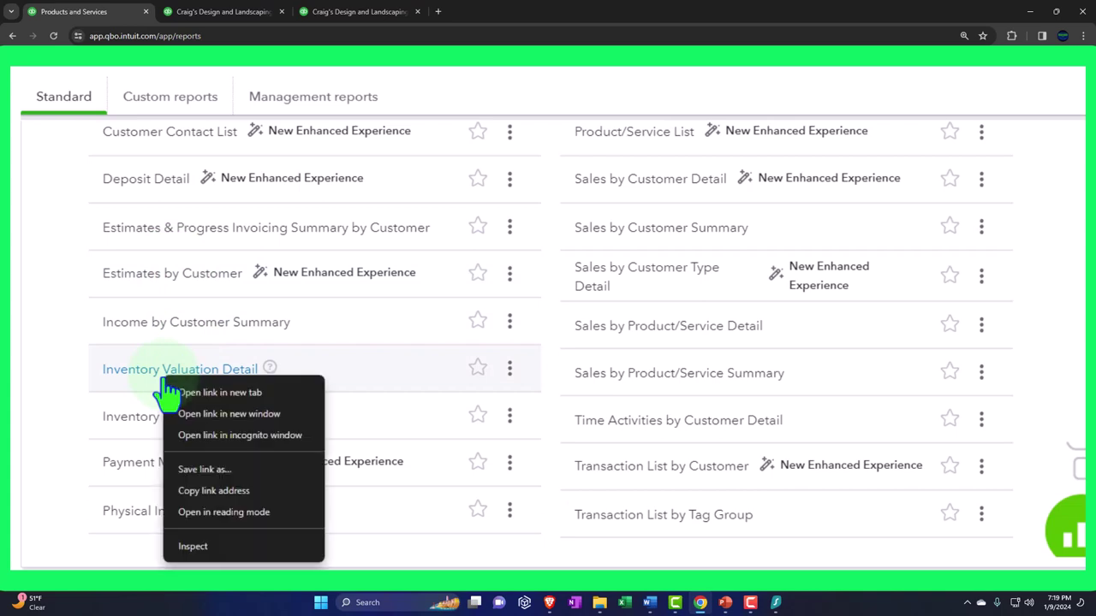
left_click(220, 393)
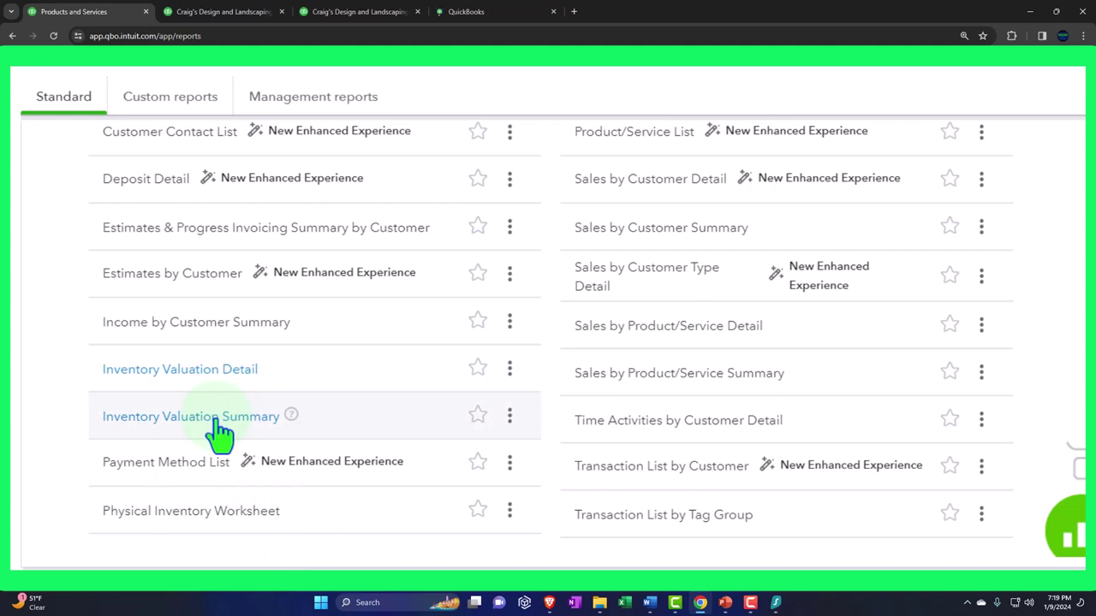
Step: Open the Inventory Valuation Summary and Physical Inventory Worksheet reports in separate browser tabs
right_click(219, 425)
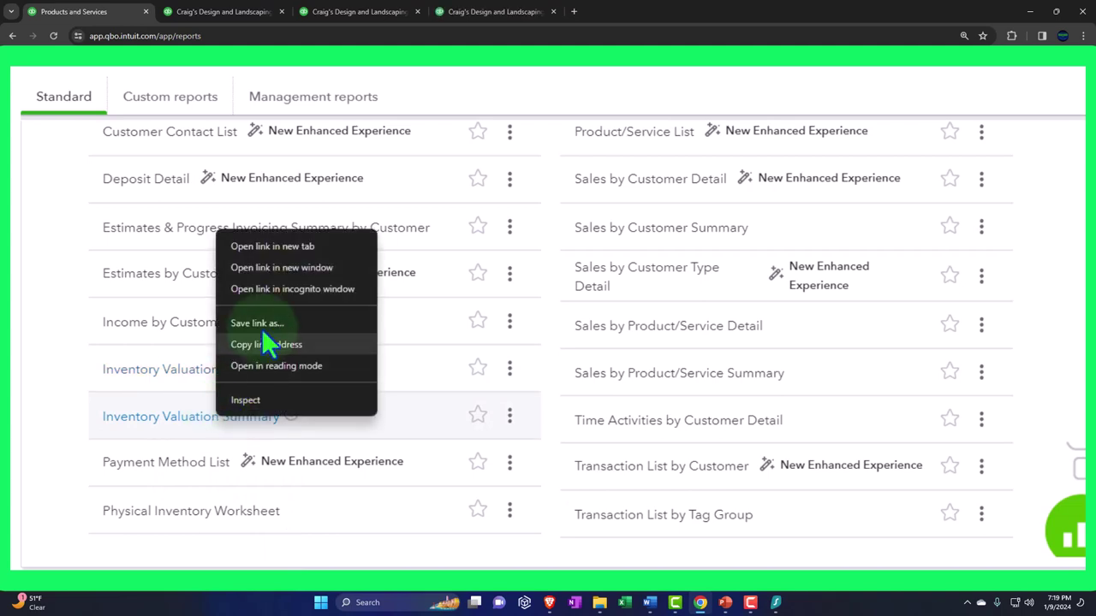
left_click(269, 246)
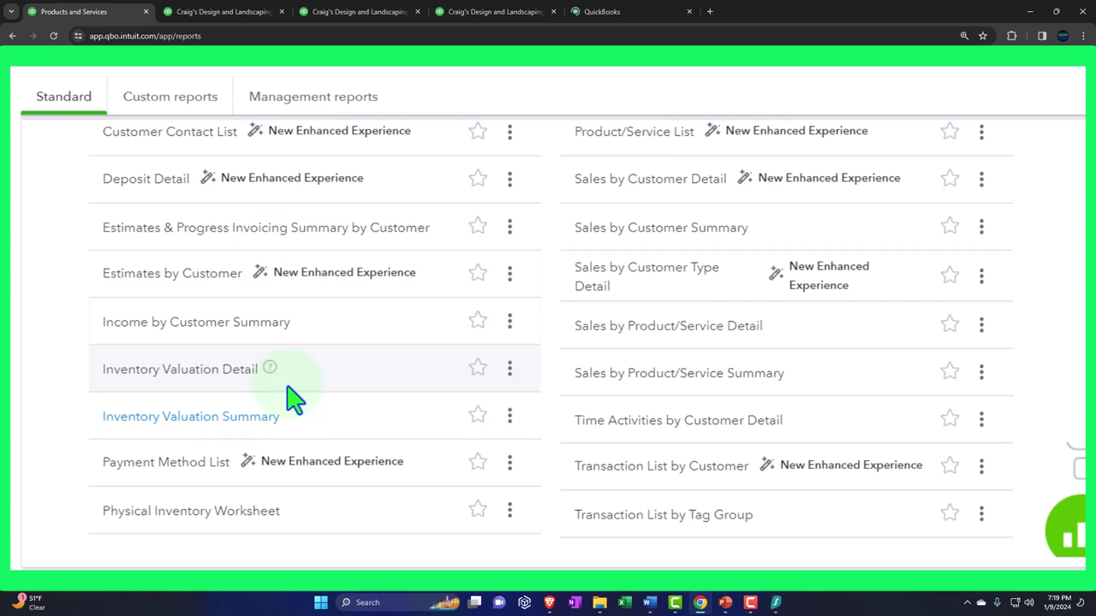
right_click(230, 515)
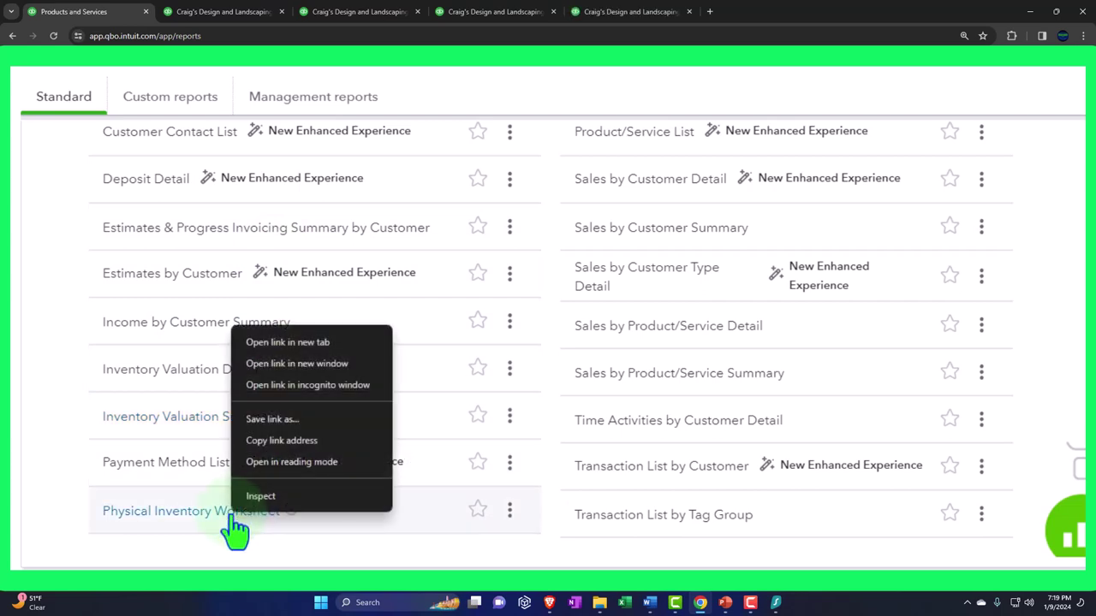
left_click(280, 344)
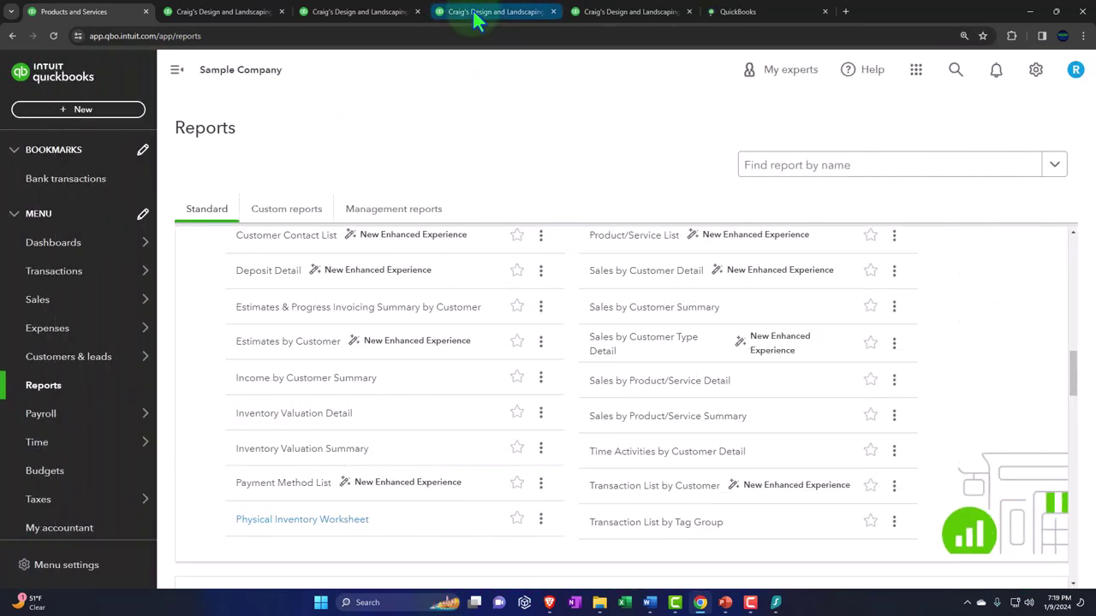
Step: Switch to the open Inventory Valuation Summary report and collapse the navigation menu
left_click(473, 11)
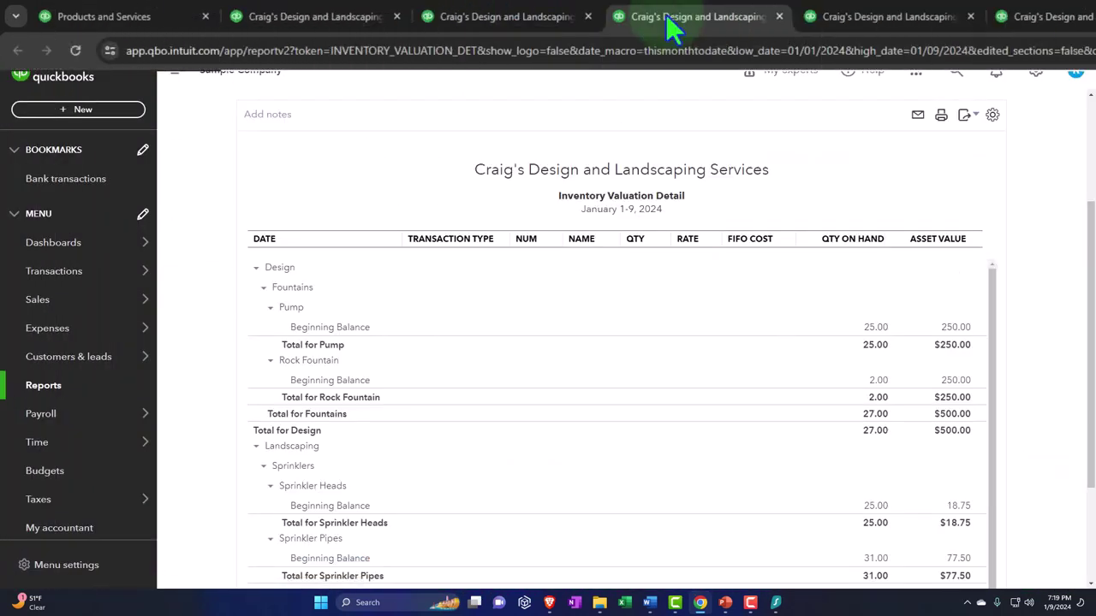
left_click(845, 13)
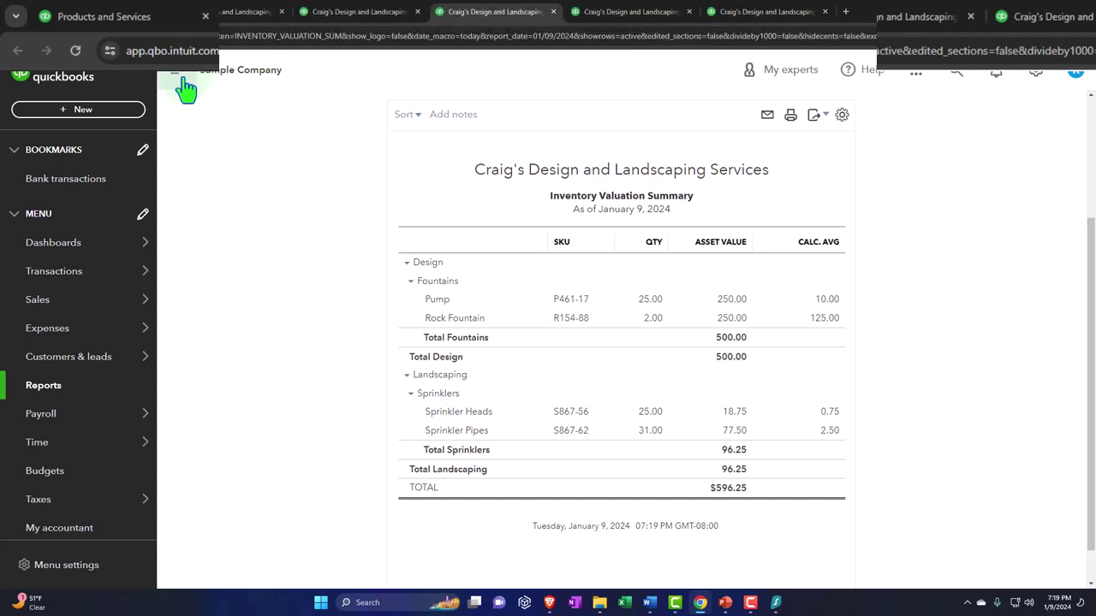
left_click(184, 81)
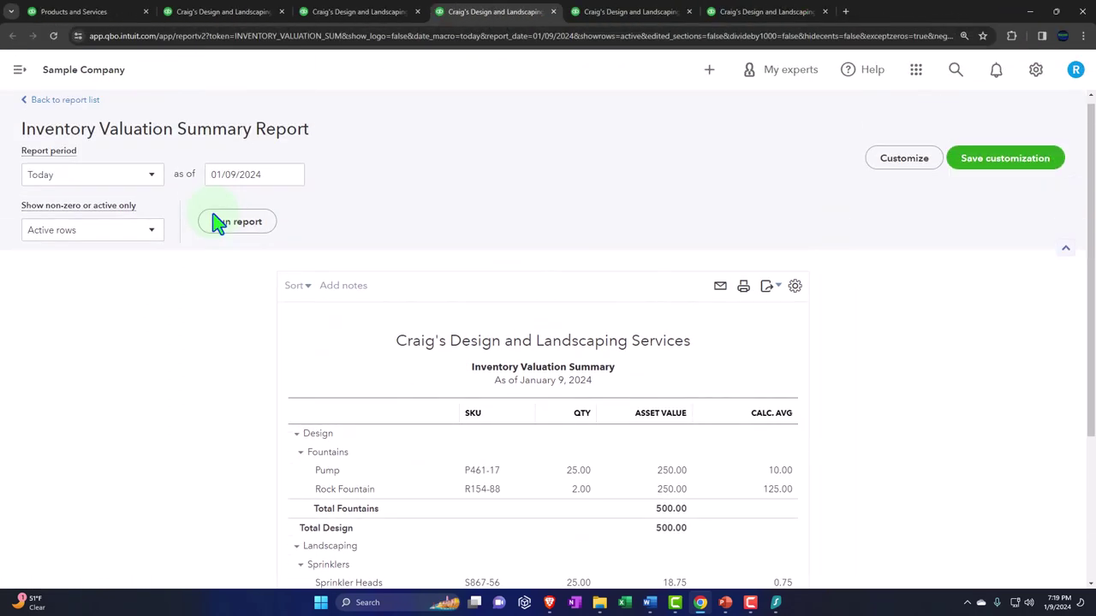
Step: Run the Inventory Valuation Summary as of 12/31/2023 and enlarge it for reading
left_click_drag(271, 178, 142, 254)
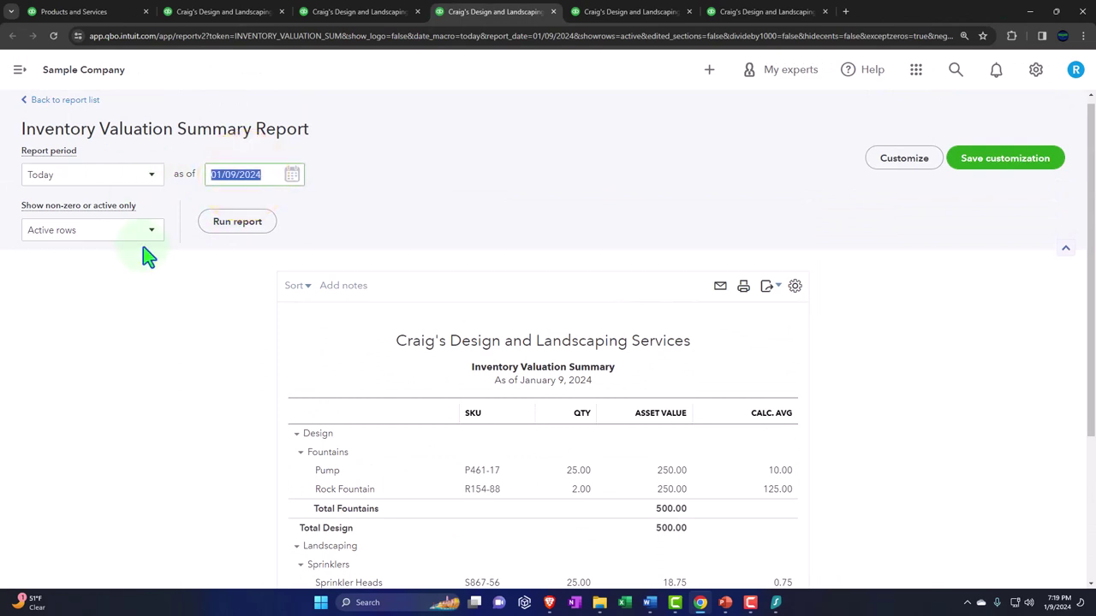
type("0")
key("BackSpace")
type("123123")
left_click(148, 256)
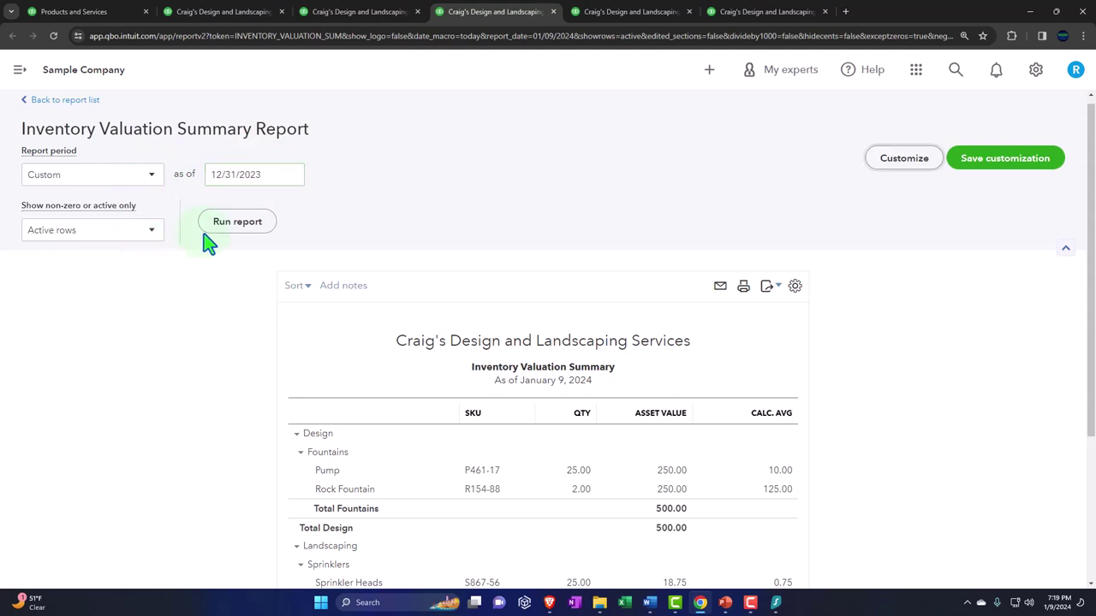
left_click(235, 226)
scroll(235, 233, "down", 2)
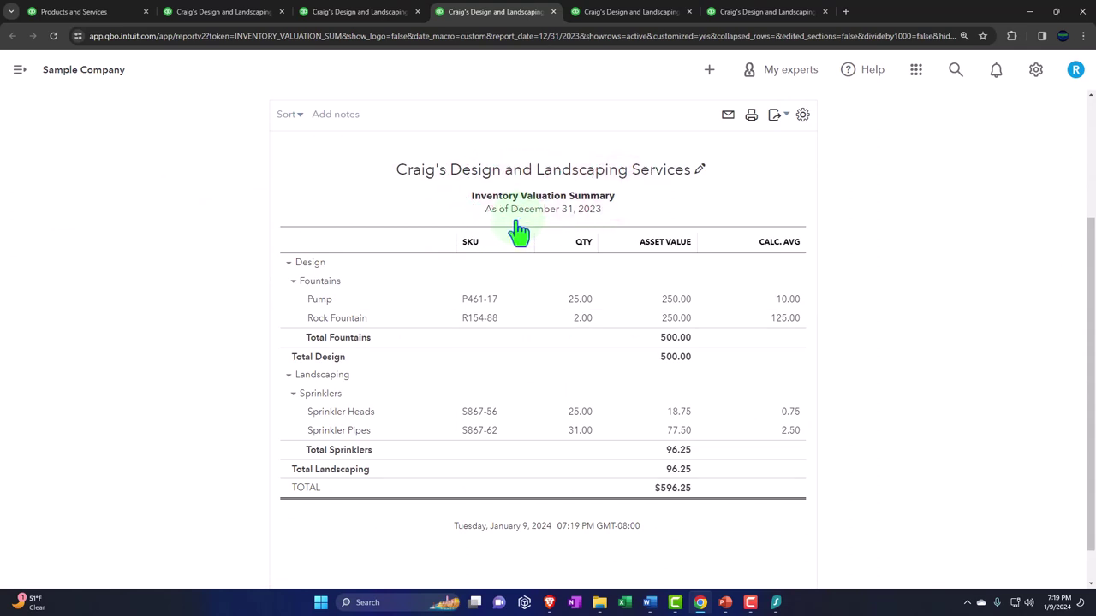
key("ctrl+plus")
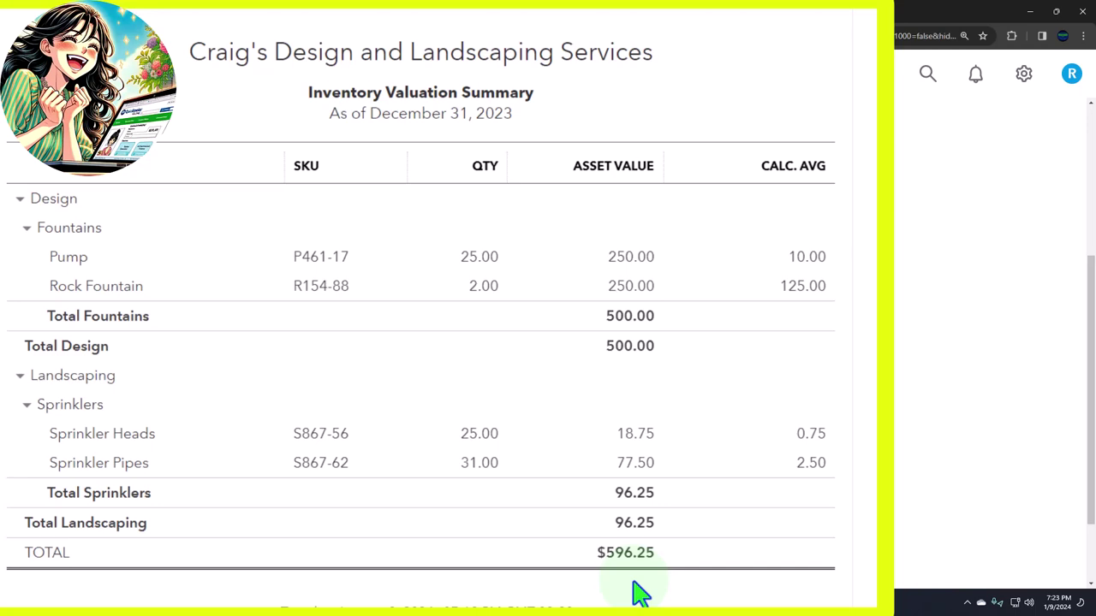
Step: Open the Windows Calculator beside the report and divide the Pump's asset value of 250 by its quantity of 25
key("super+s")
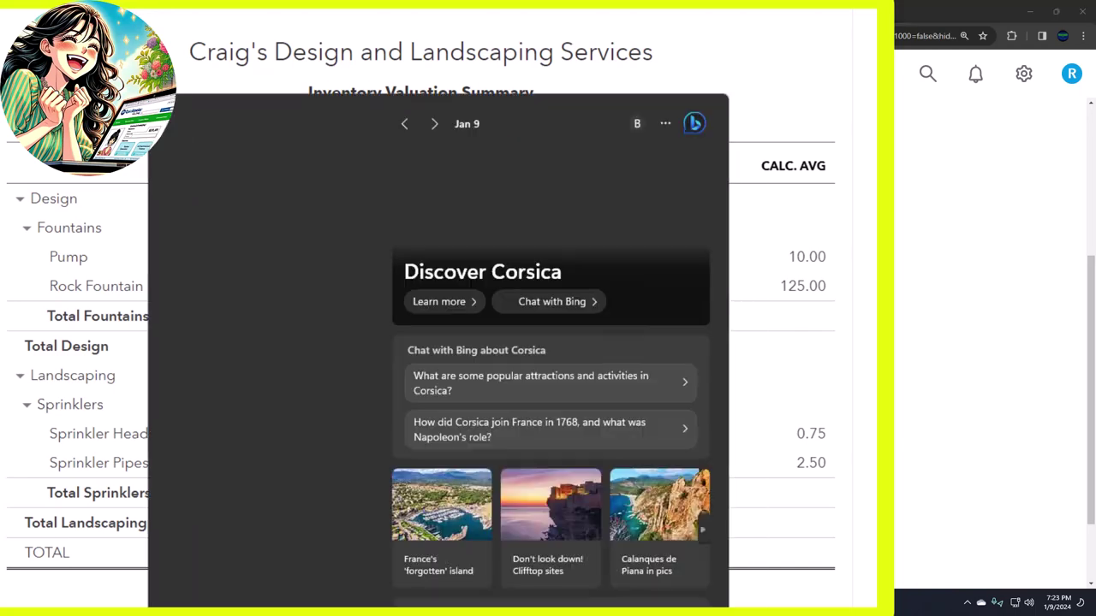
left_click(221, 159)
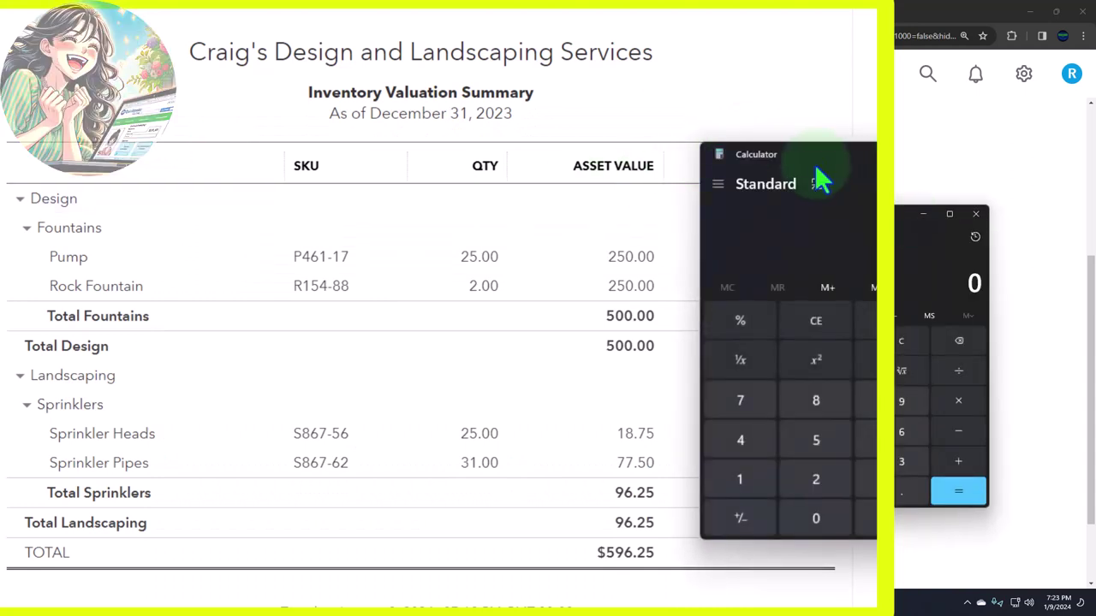
left_click(822, 181)
left_click_drag(940, 30, 960, 167)
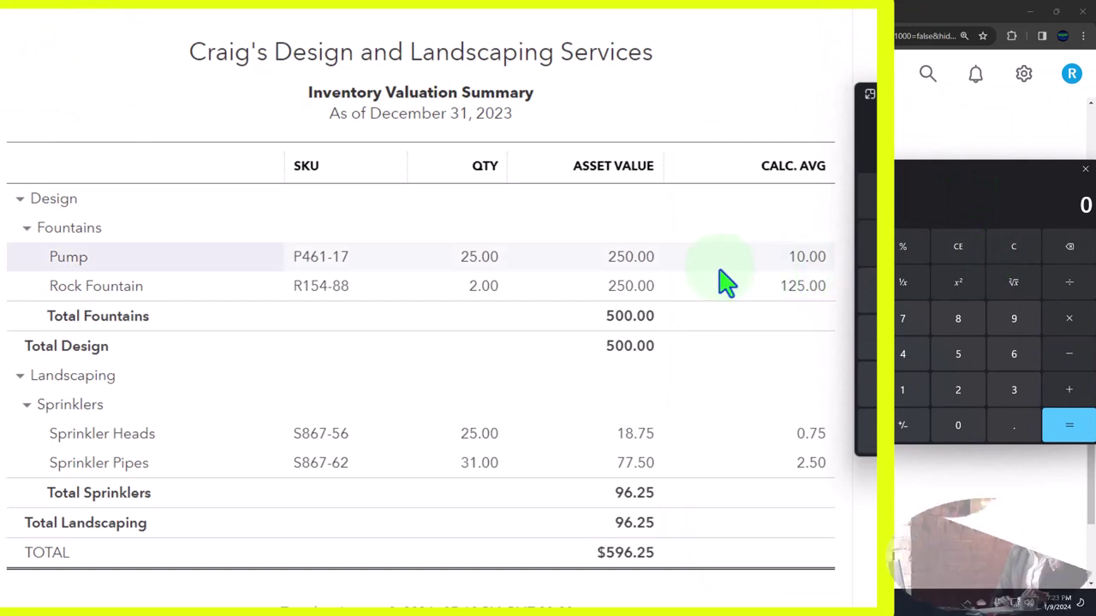
type("250")
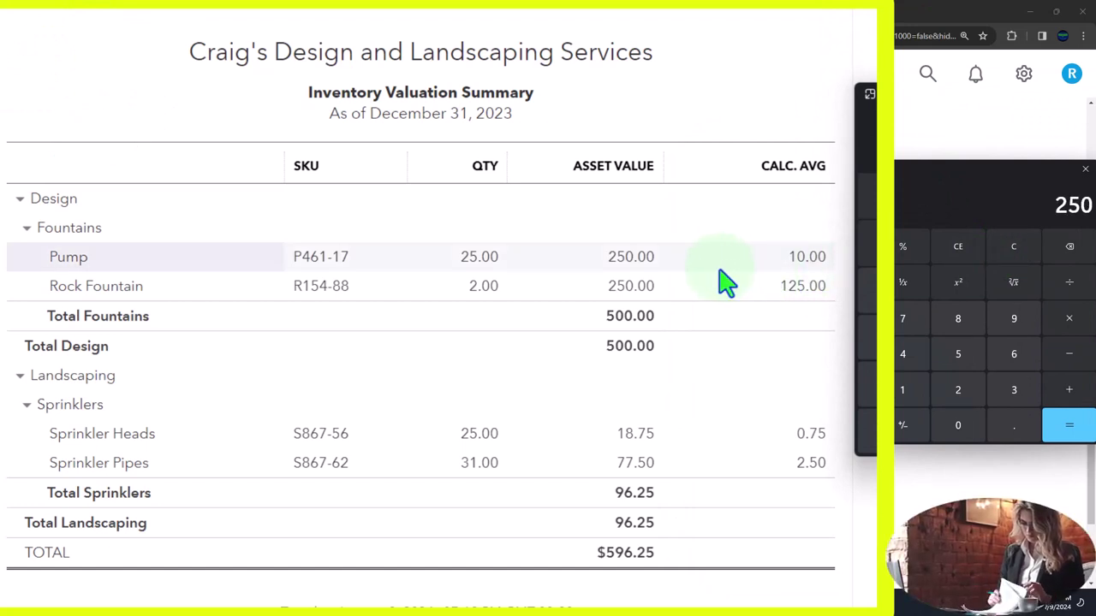
type("/25")
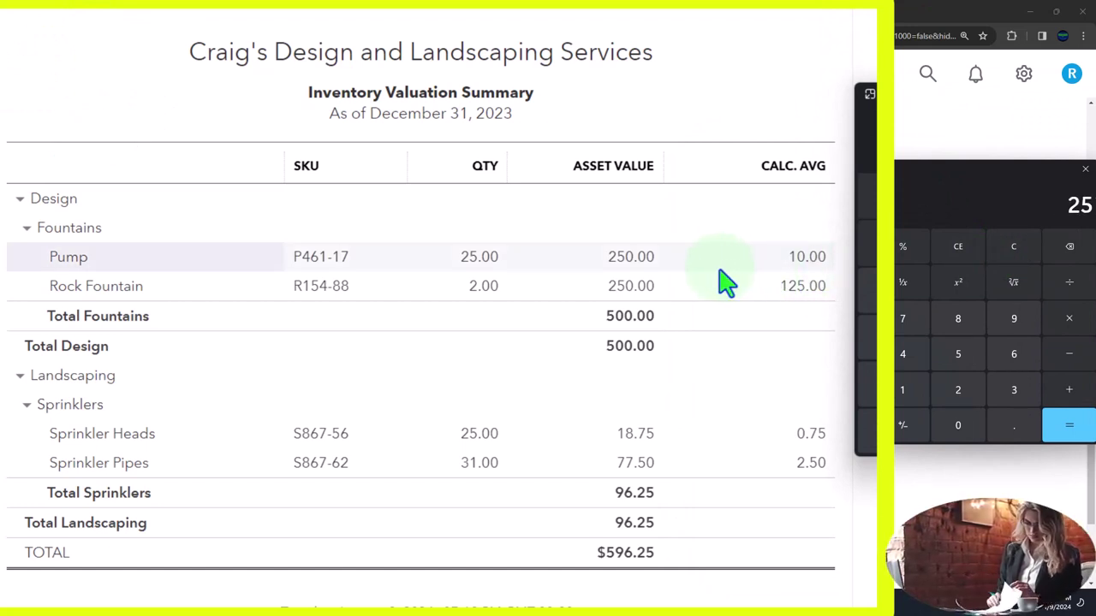
key("Return")
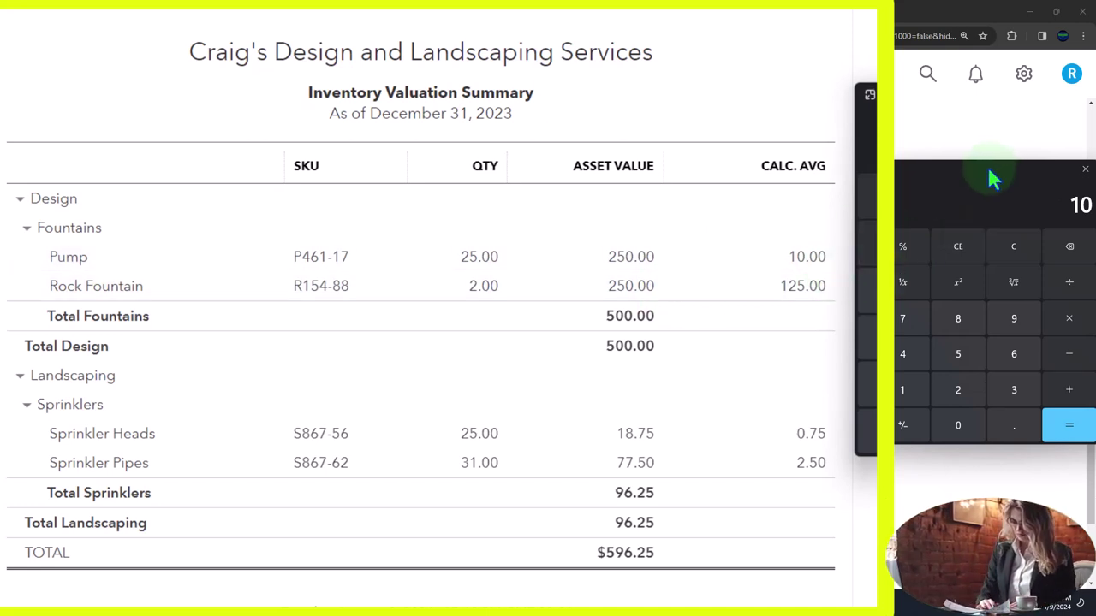
Step: Clear the calculator, divide the Rock Fountain's asset value of 250 by its quantity of 2, and return to the report
left_click(1008, 249)
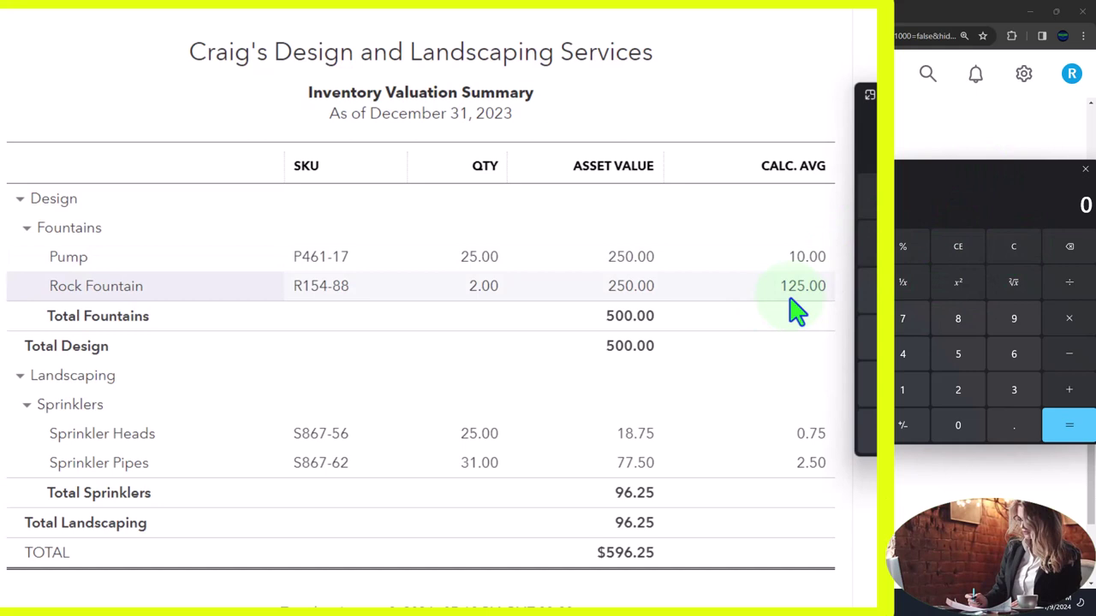
type("250")
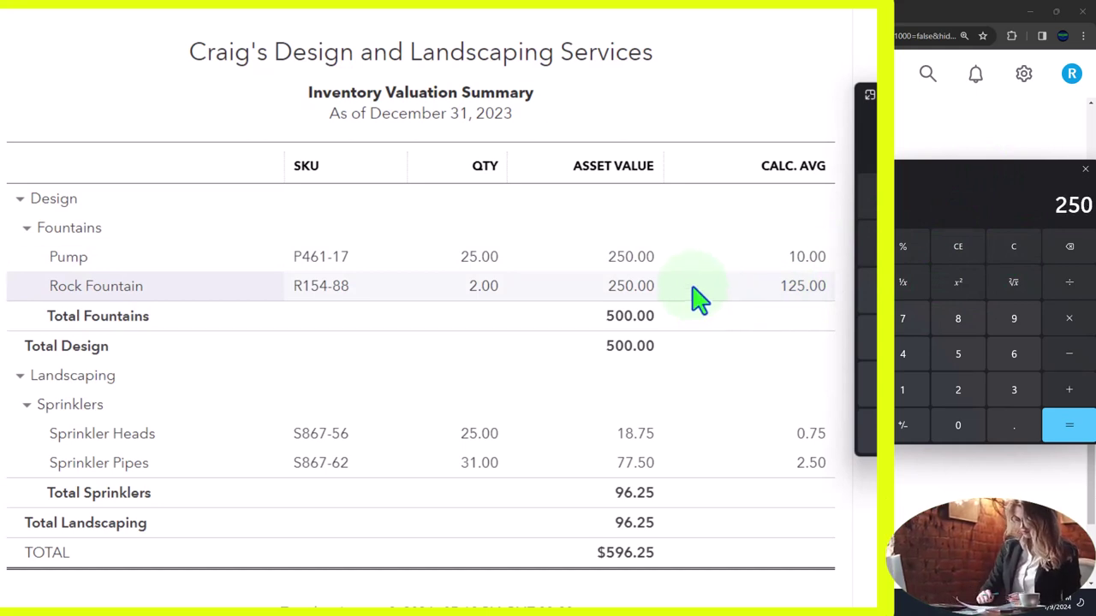
type("/2")
key("Return")
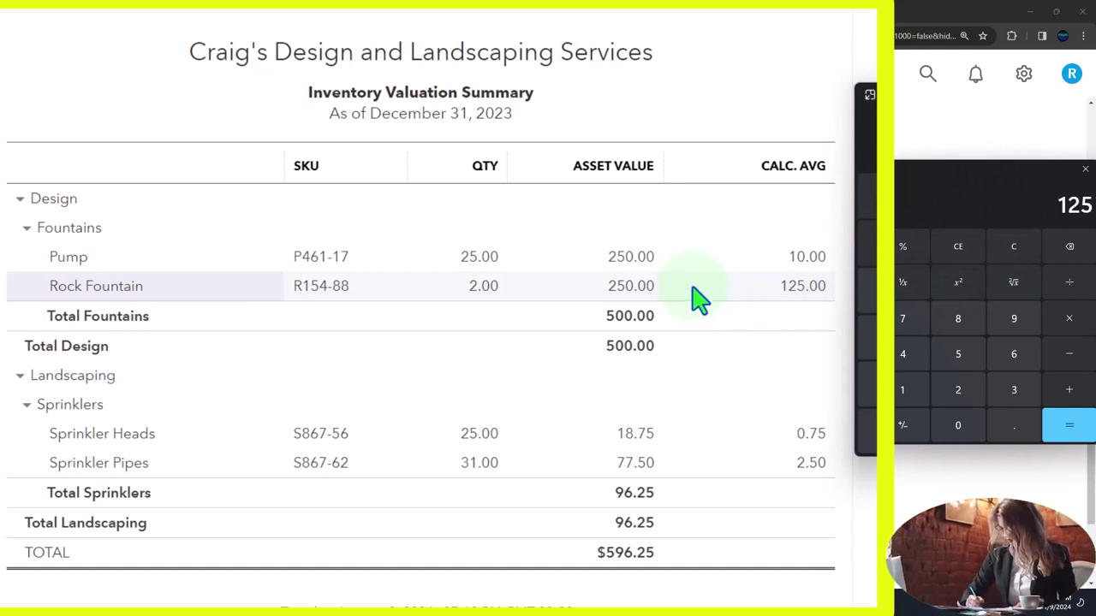
left_click(917, 492)
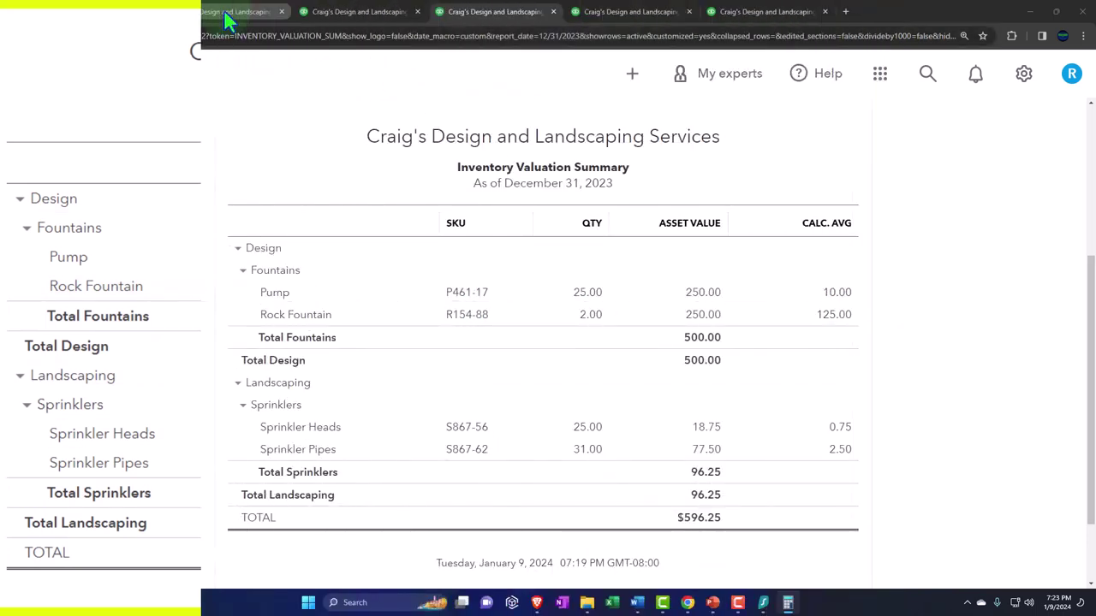
Step: Compare the Inventory Asset line on the Balance Sheet with the asset value total on the Inventory Valuation Summary
left_click(227, 14)
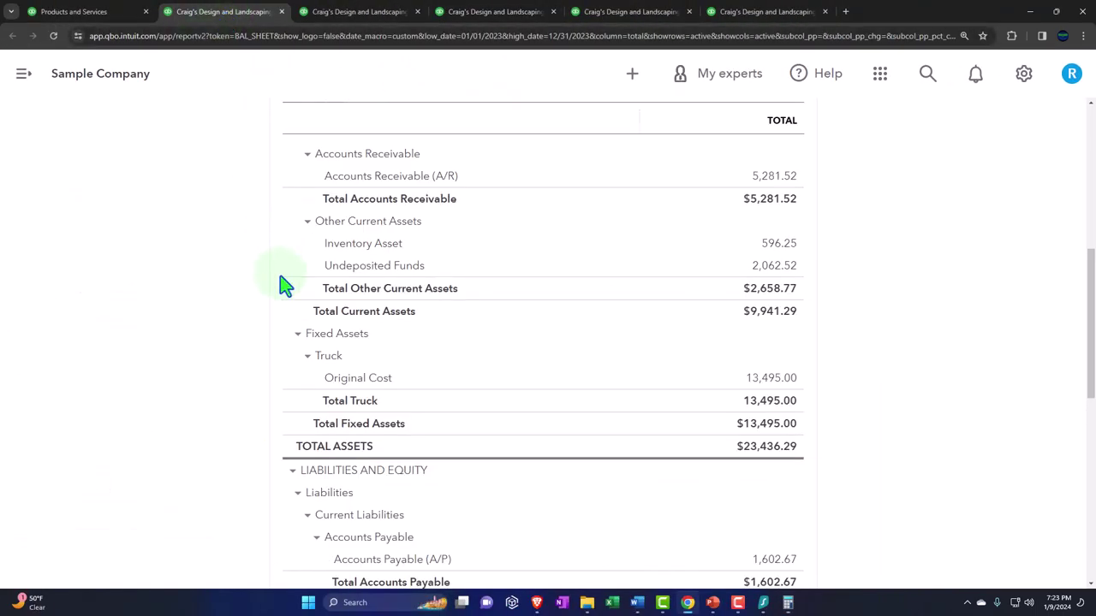
scroll(285, 285, "up", 2)
scroll(285, 285, "down", 1)
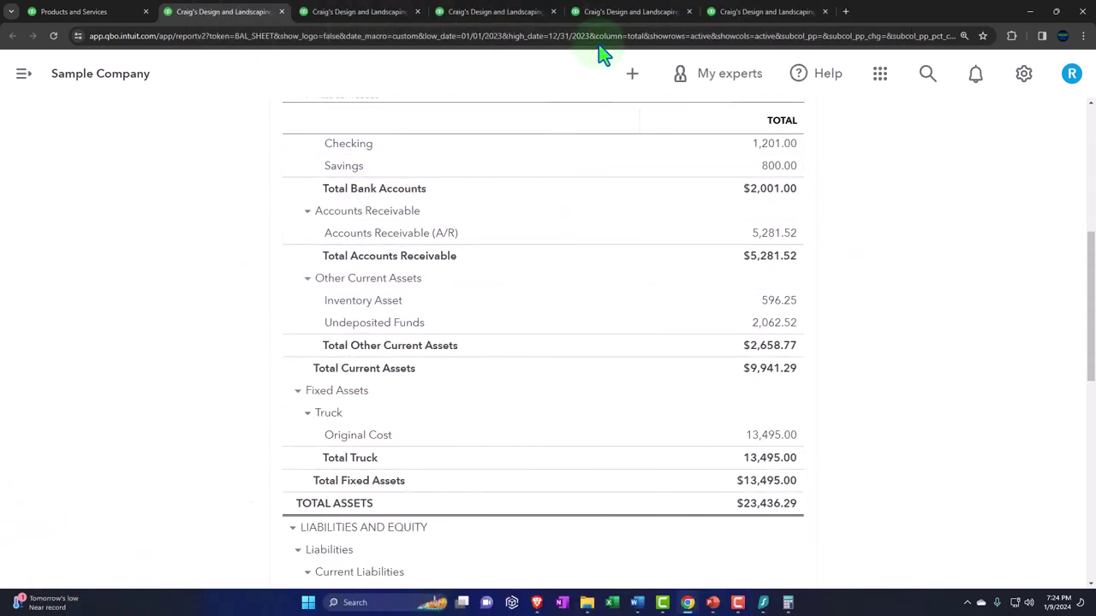
left_click(601, 11)
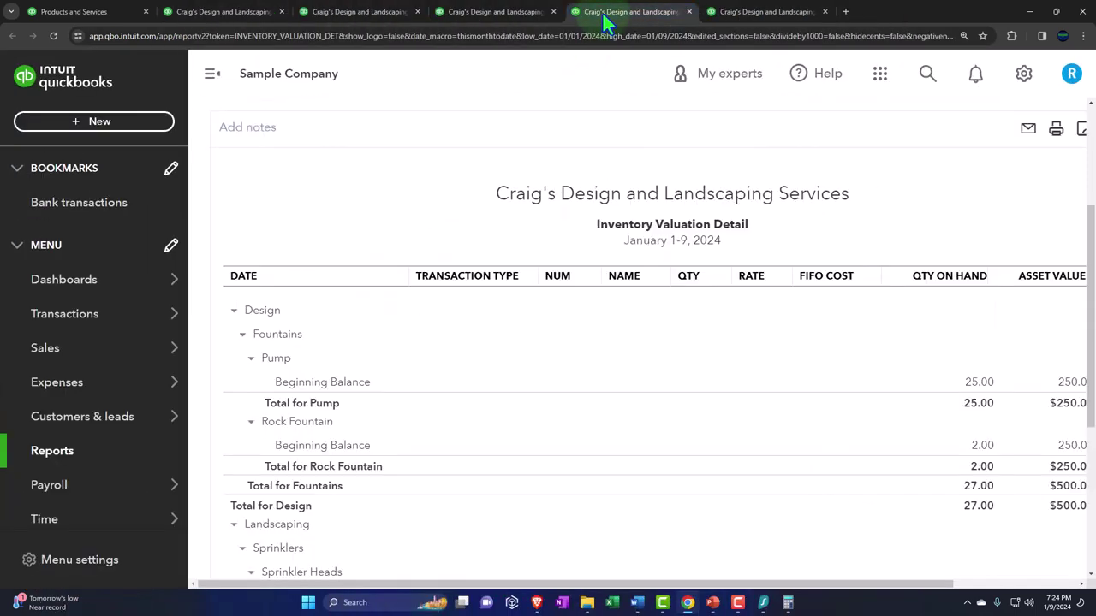
left_click(532, 14)
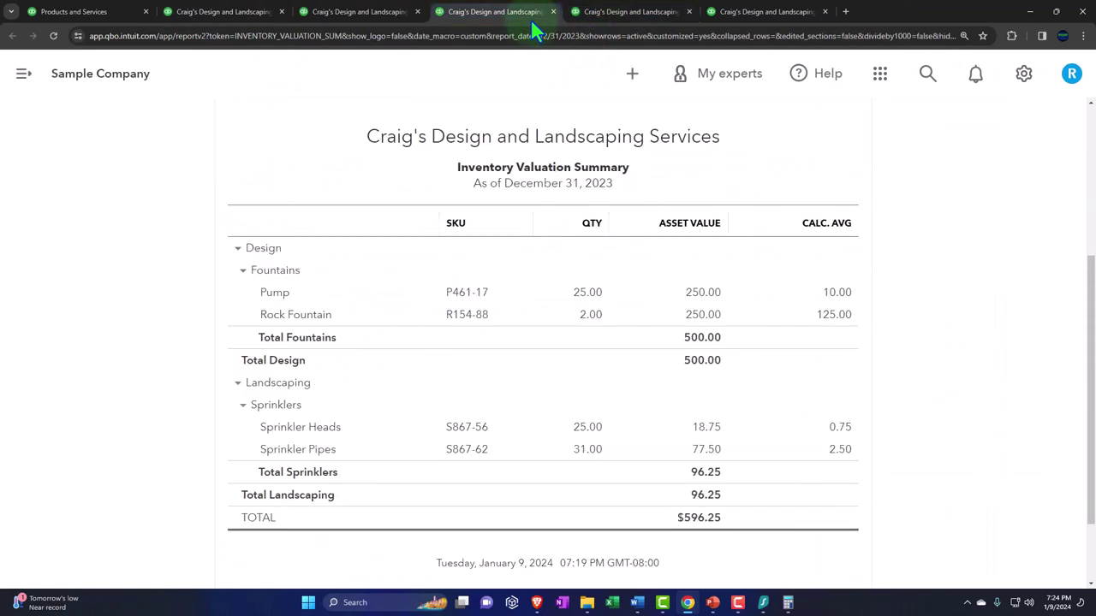
left_click(677, 520)
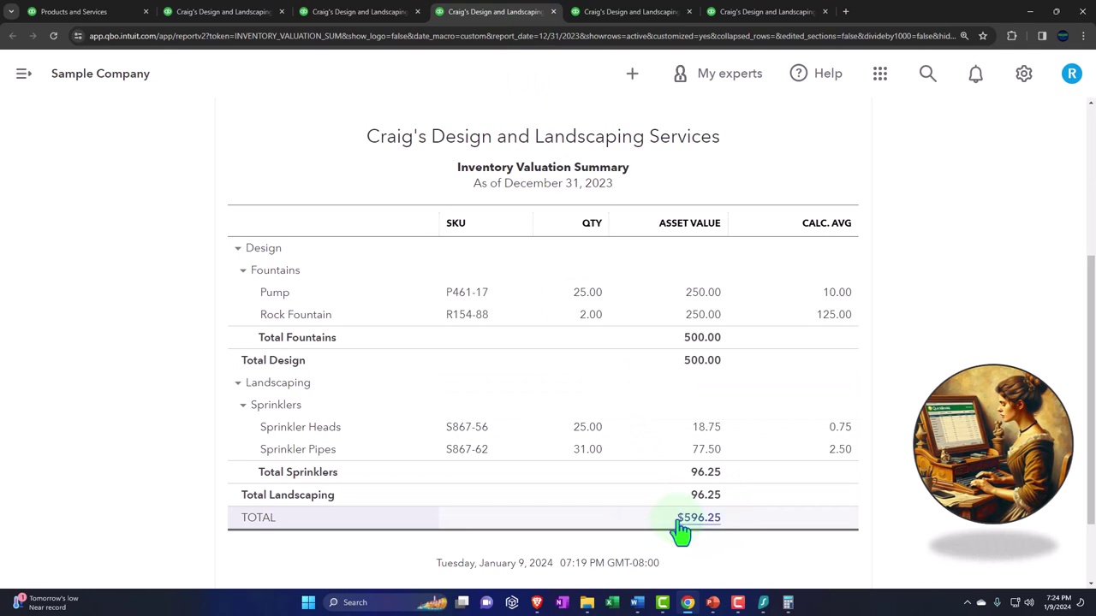
Step: Open a new Expense form, examine its category details and item details sections, and leave the form without saving
left_click(634, 77)
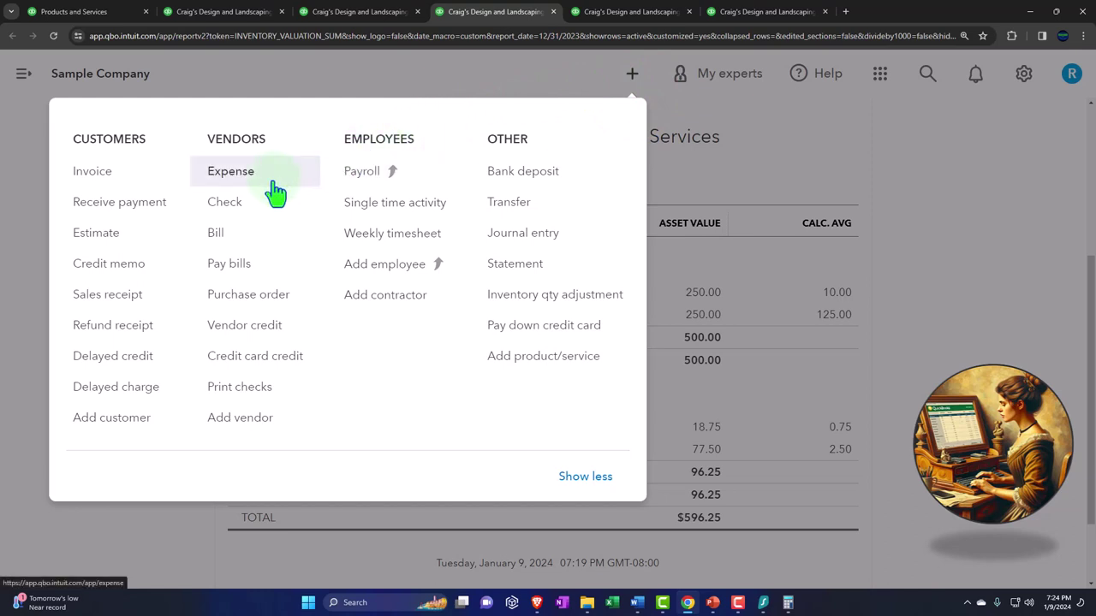
left_click(265, 238)
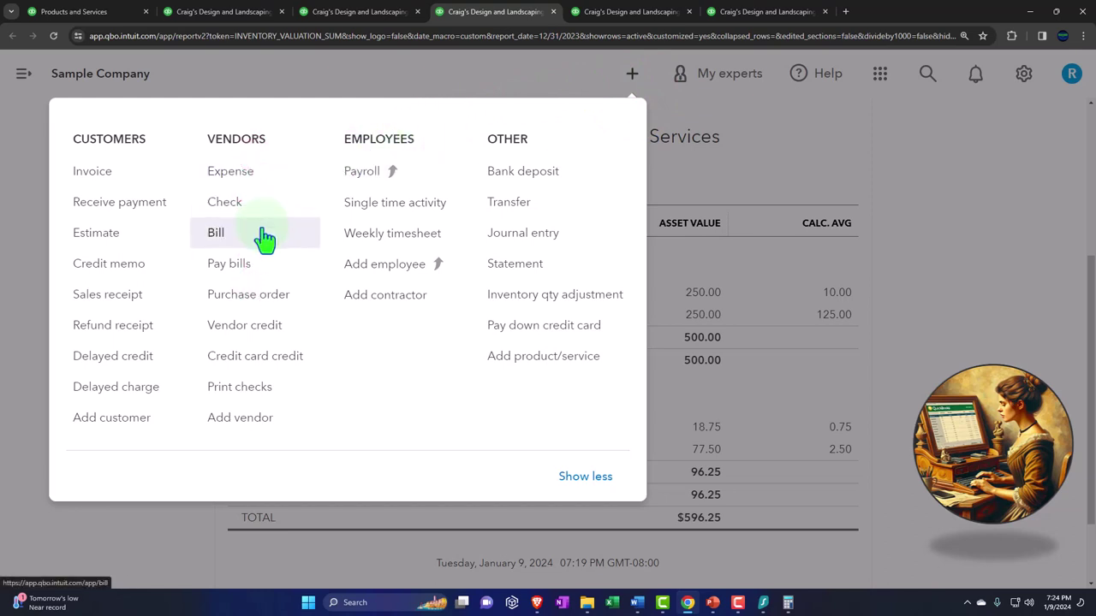
left_click(261, 180)
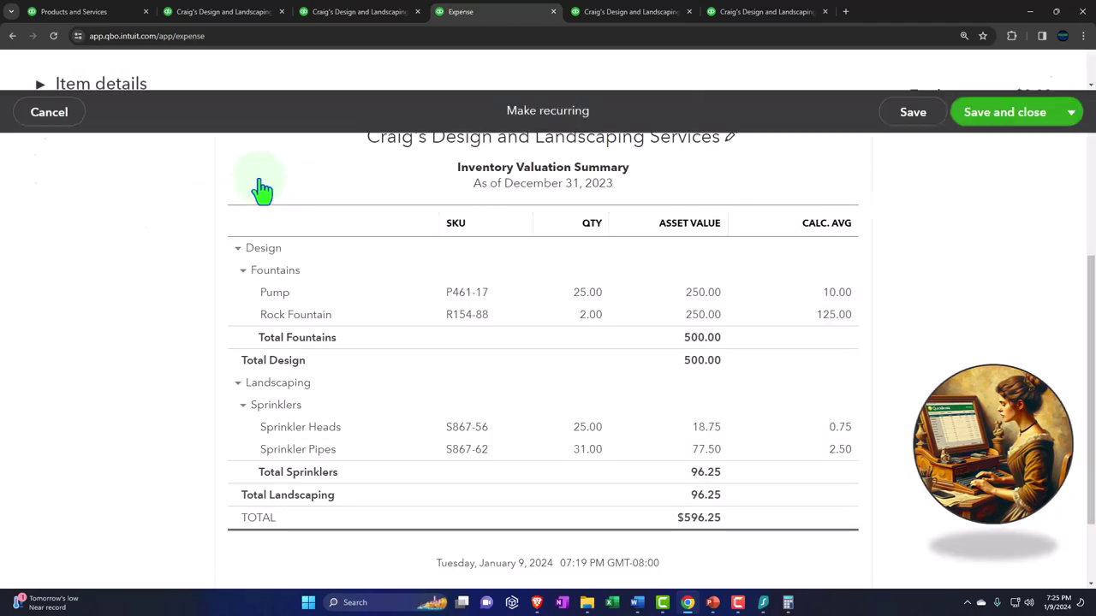
scroll(196, 342, "down", 2)
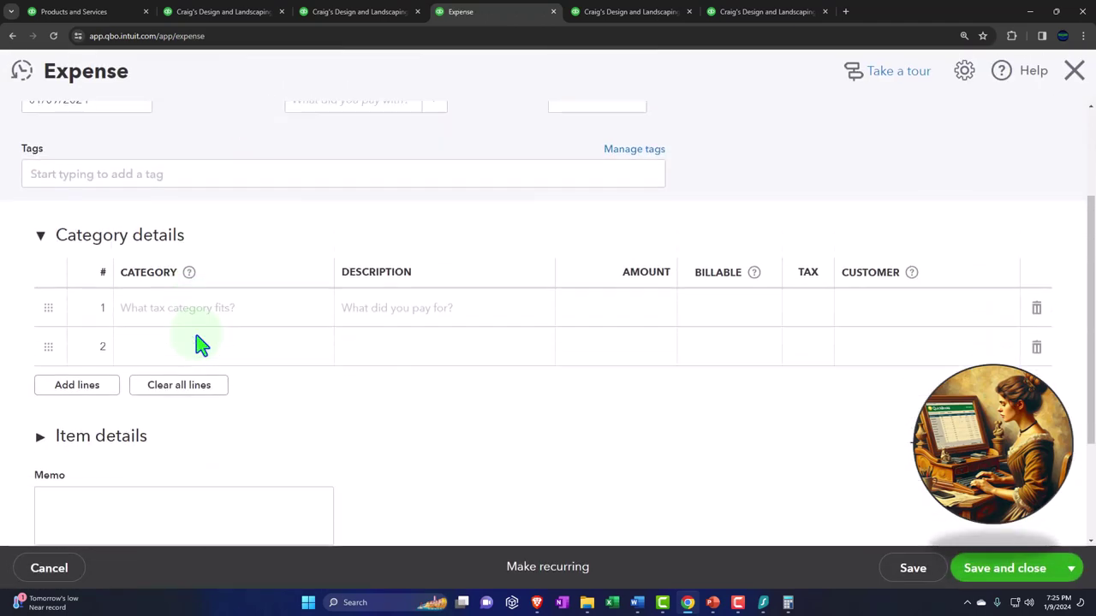
left_click(162, 296)
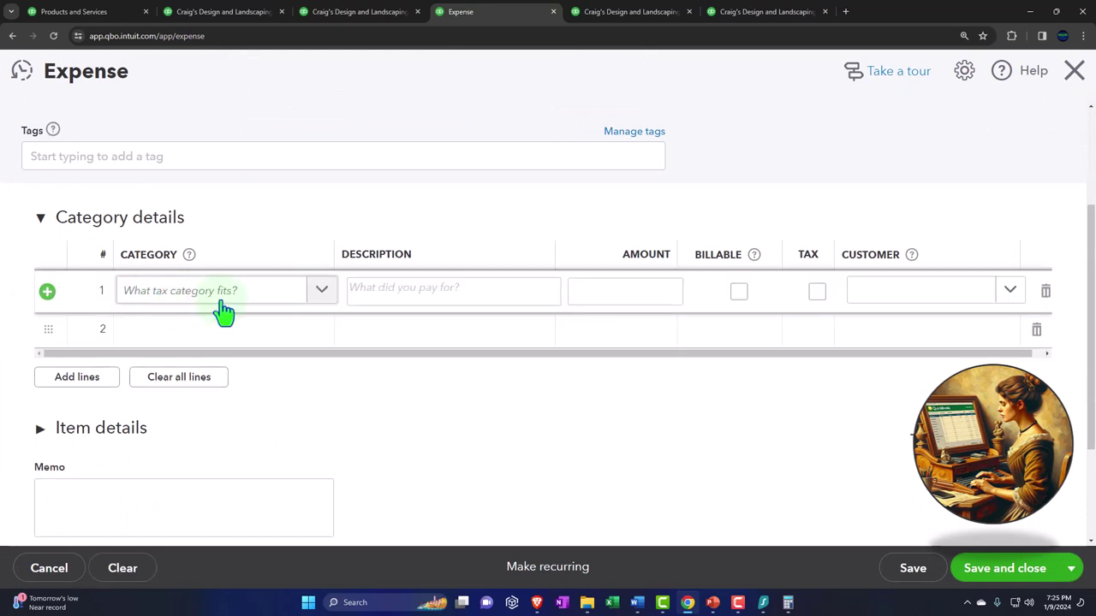
left_click(40, 218)
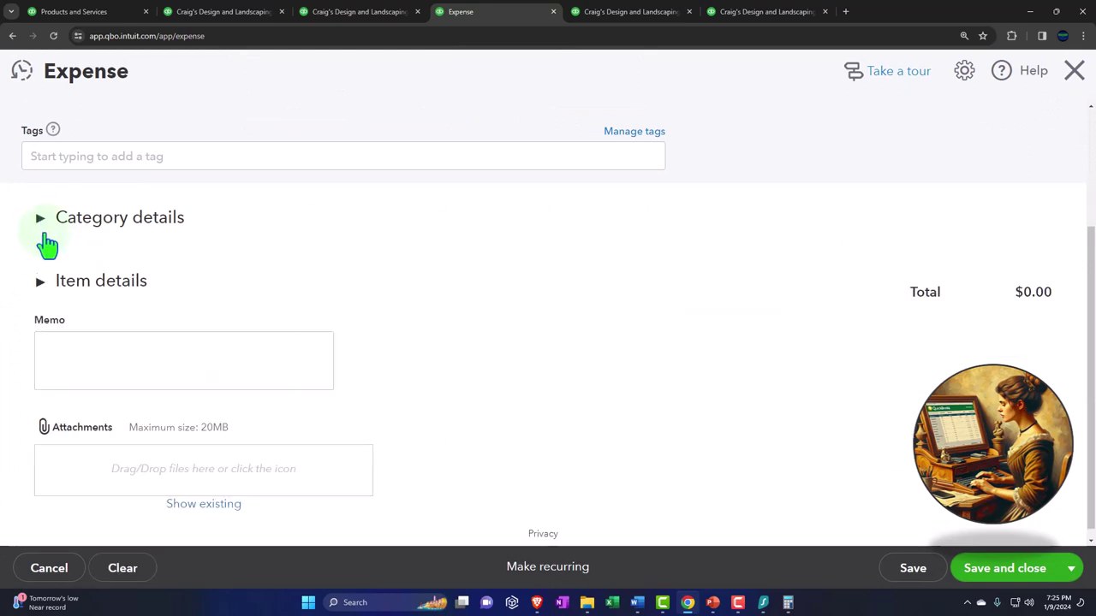
left_click(42, 283)
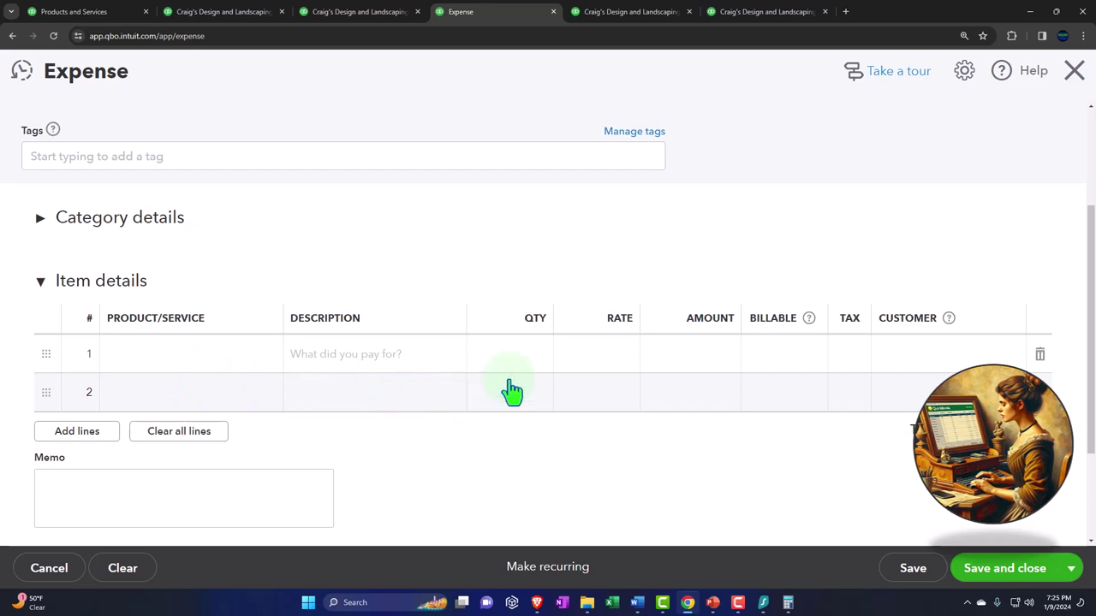
left_click(1080, 77)
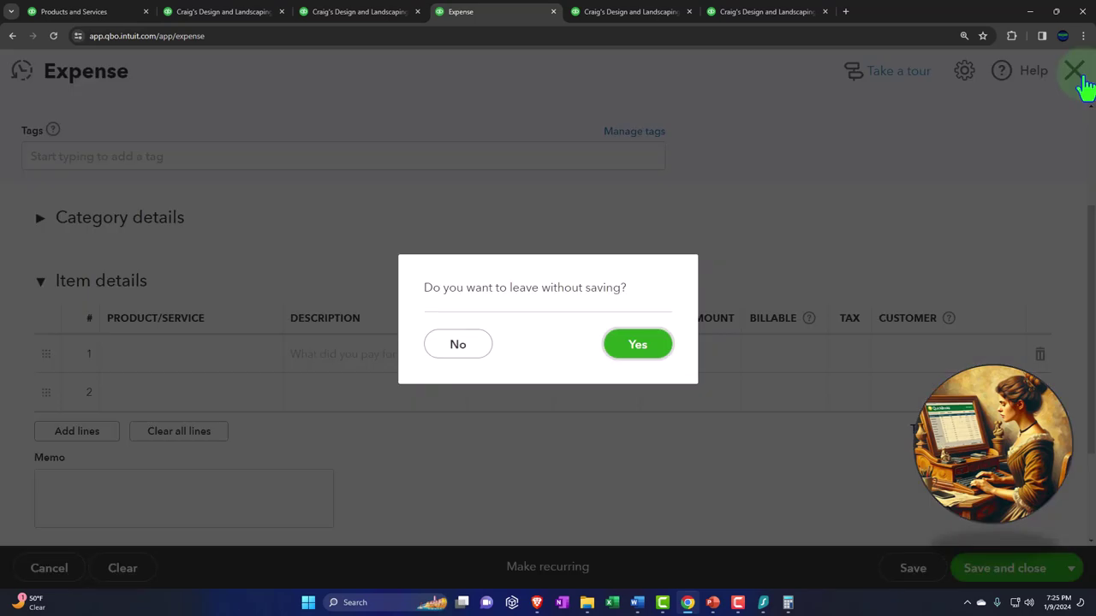
left_click(648, 351)
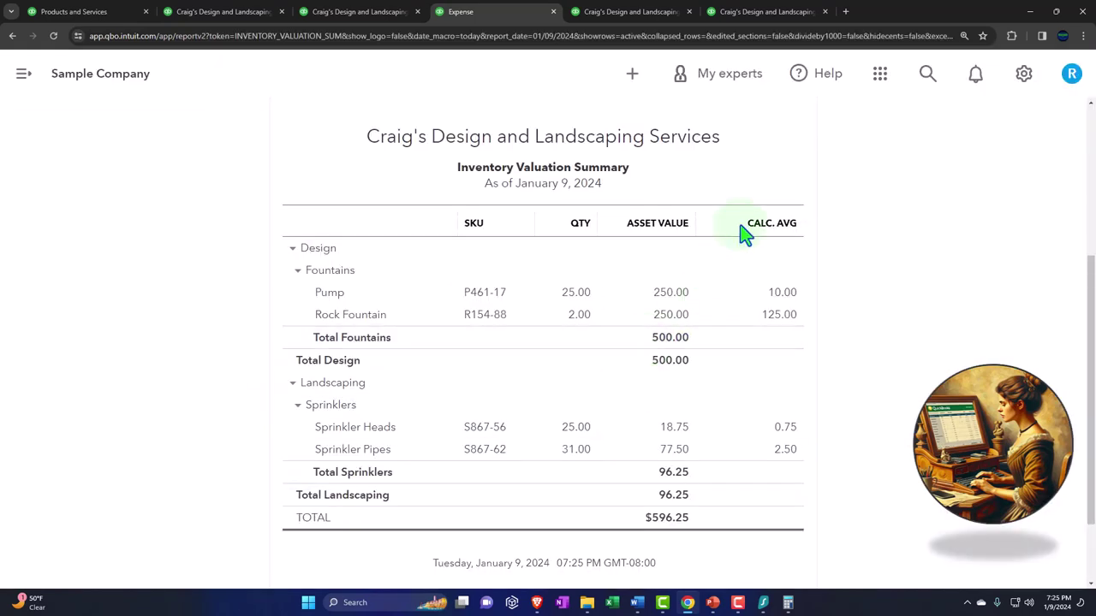
Step: Look over the customer forms available for new transactions, including Sales receipt, and return to the Inventory Valuation Summary
scroll(738, 232, "up", 3)
left_click(633, 75)
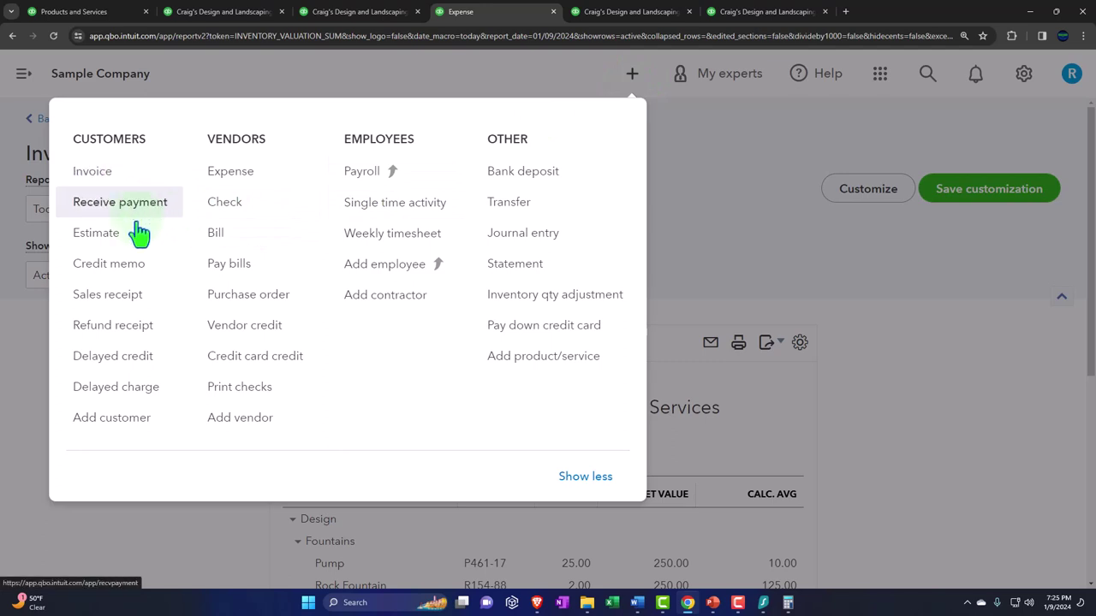
left_click(141, 299)
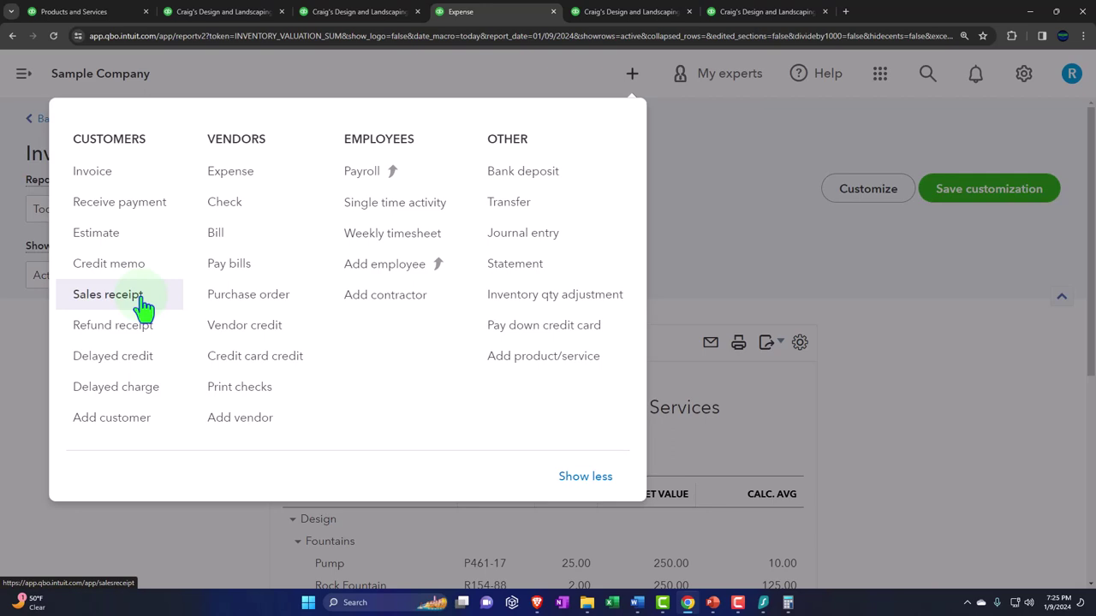
left_click(28, 344)
scroll(28, 344, "down", 2)
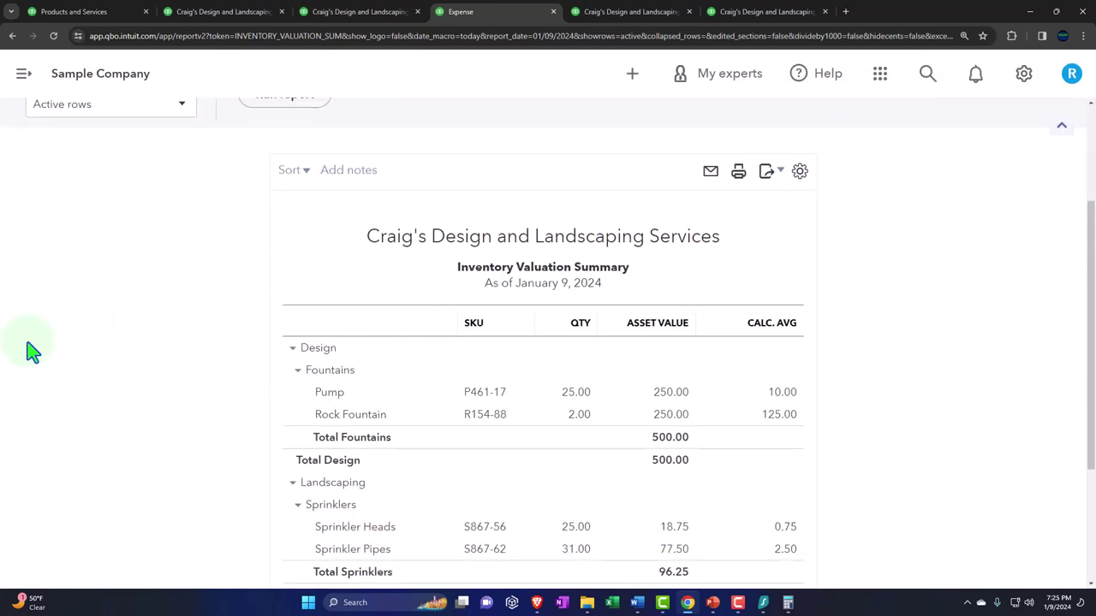
scroll(30, 350, "down", 1)
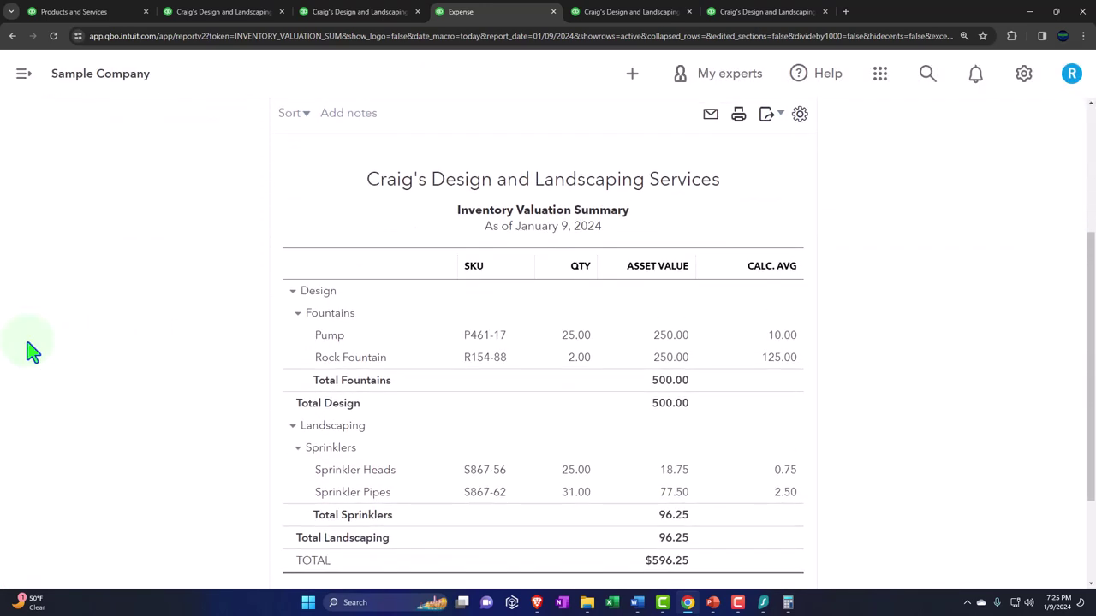
scroll(30, 350, "down", 1)
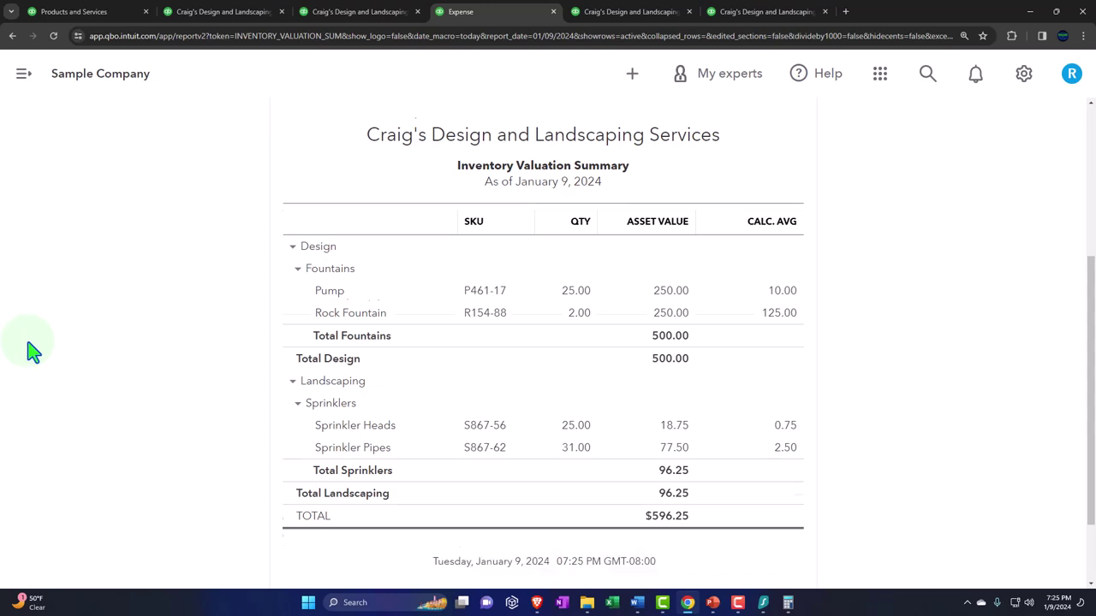
Step: Run the Inventory Valuation Detail report for 01/01/2023 to 12/31/2023 with the navigation menu collapsed
left_click(638, 15)
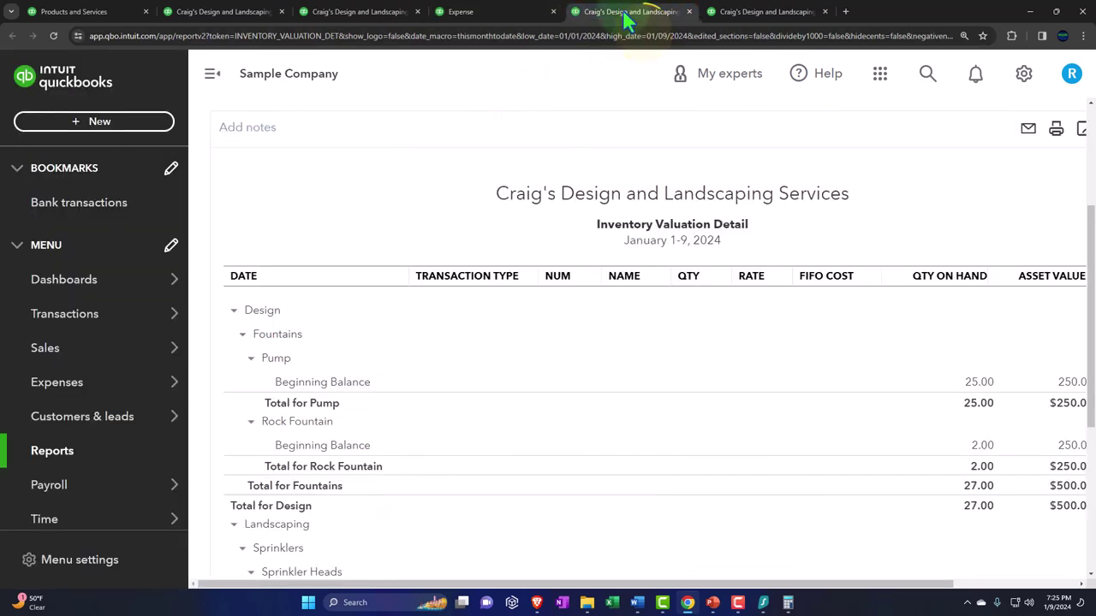
left_click(213, 75)
scroll(239, 280, "up", 3)
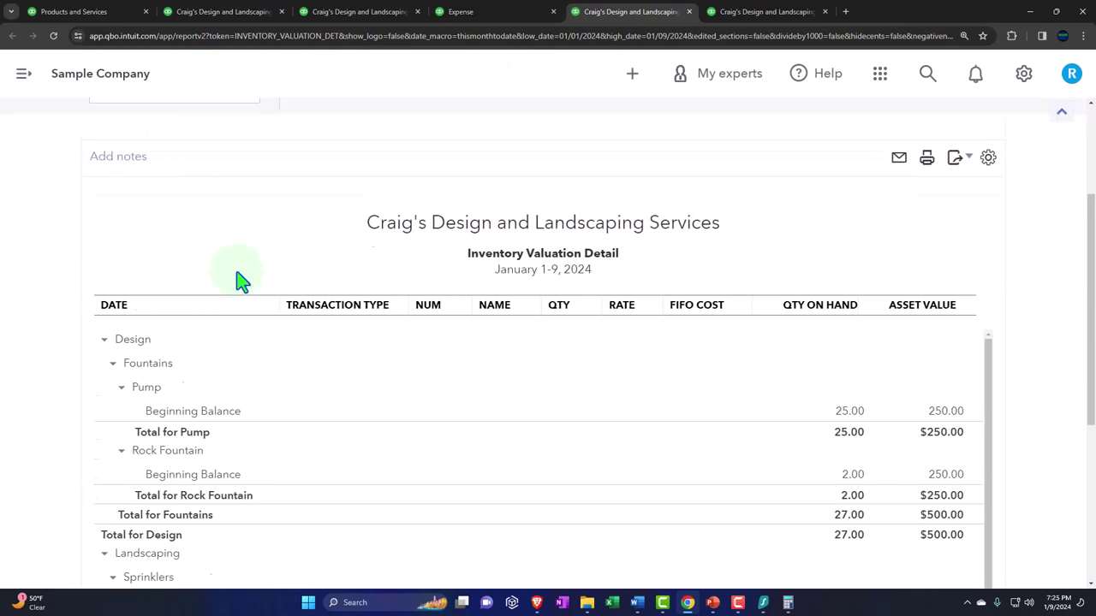
left_click(270, 207)
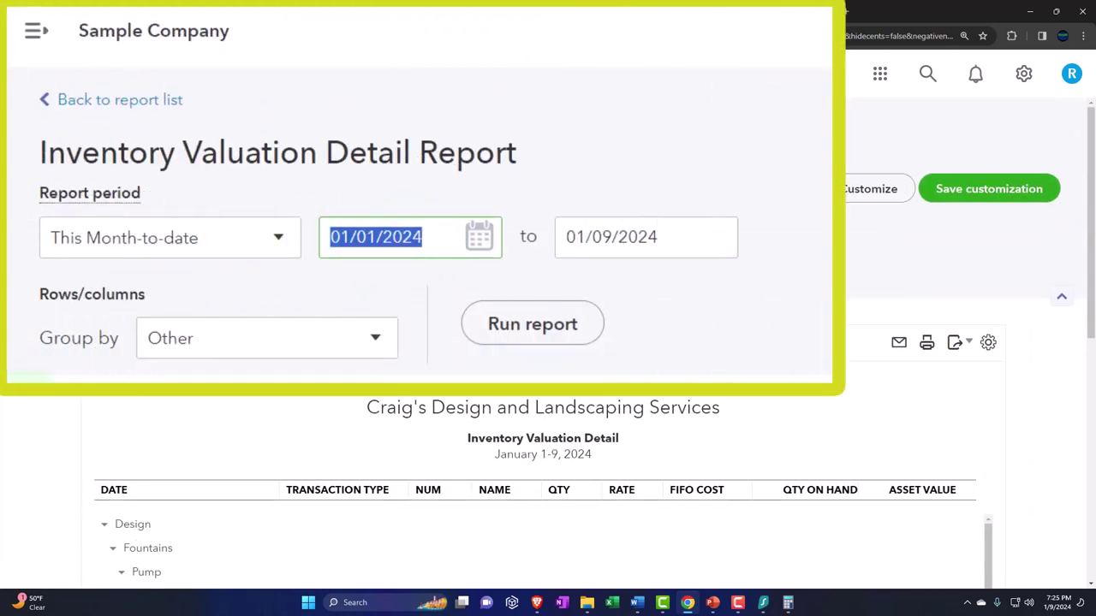
type("010123")
key("Tab")
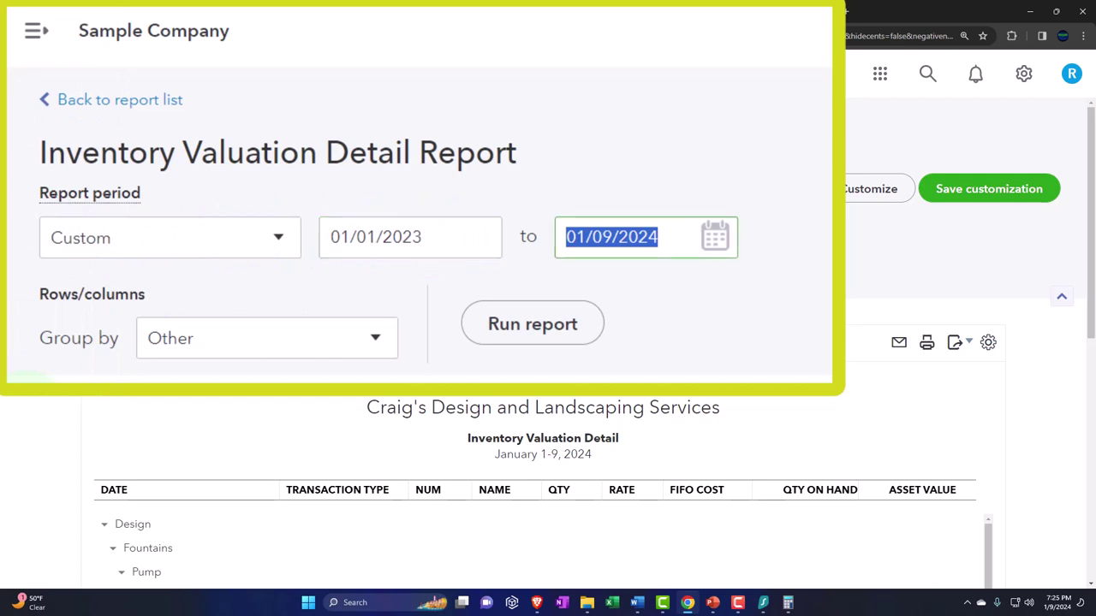
type("12312023")
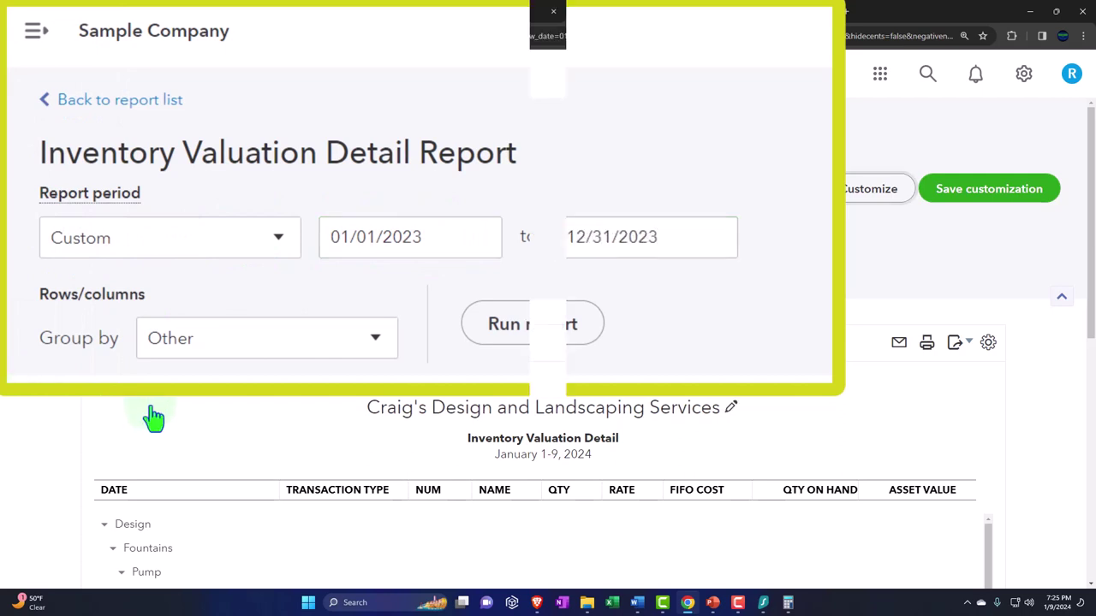
left_click(343, 267)
Step: Examine the Pump's transactions in the Inventory Valuation Detail, including type, quantity, rate, FIFO cost and asset value
scroll(287, 308, "down", 2)
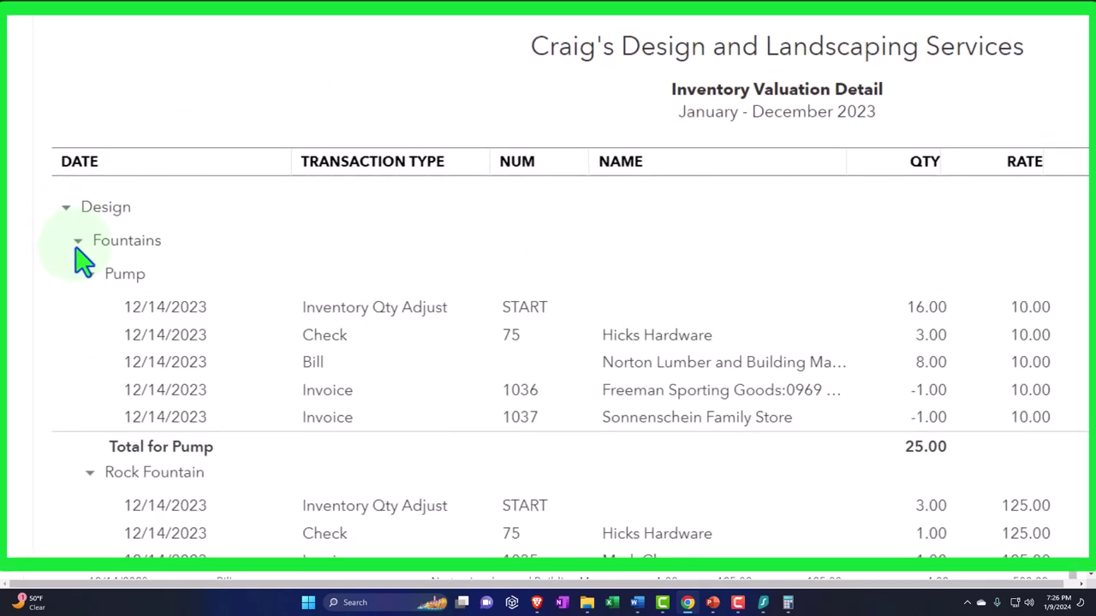
scroll(96, 306, "down", 1)
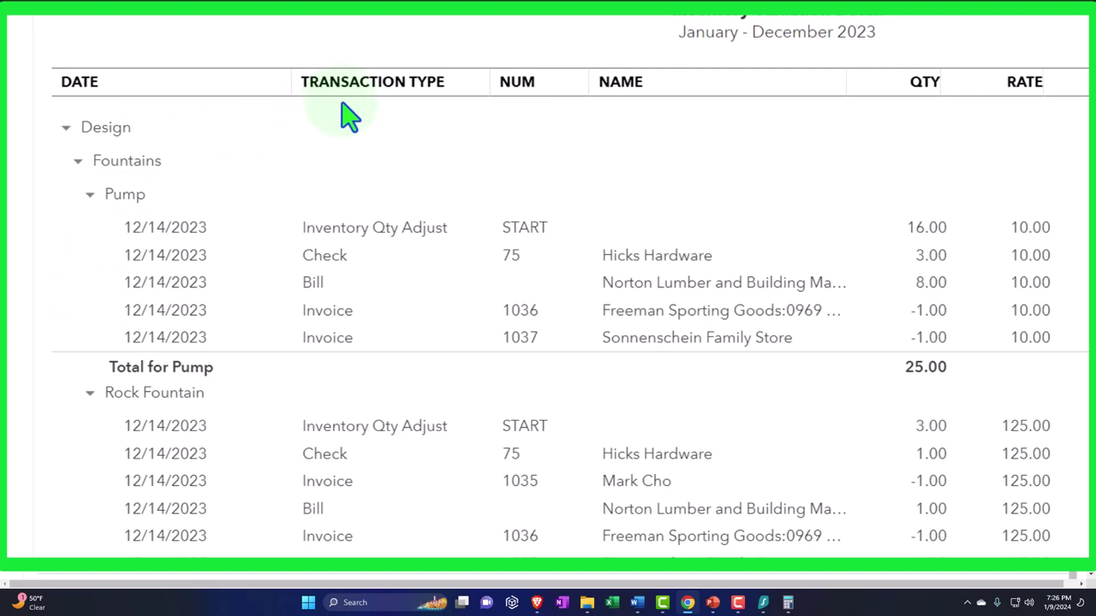
left_click(377, 249)
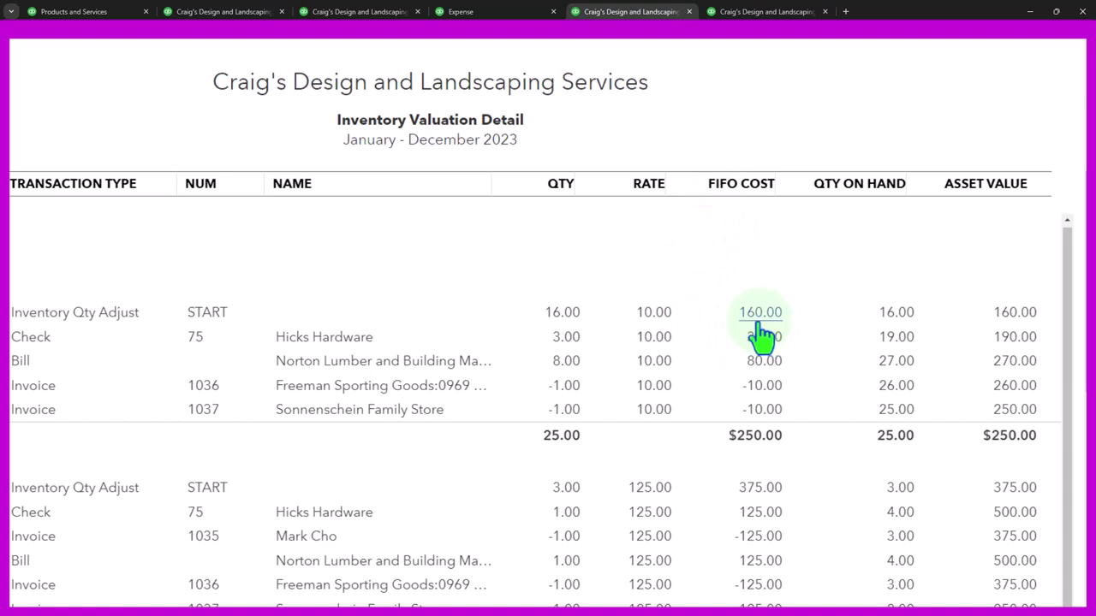
key("alt+Tab")
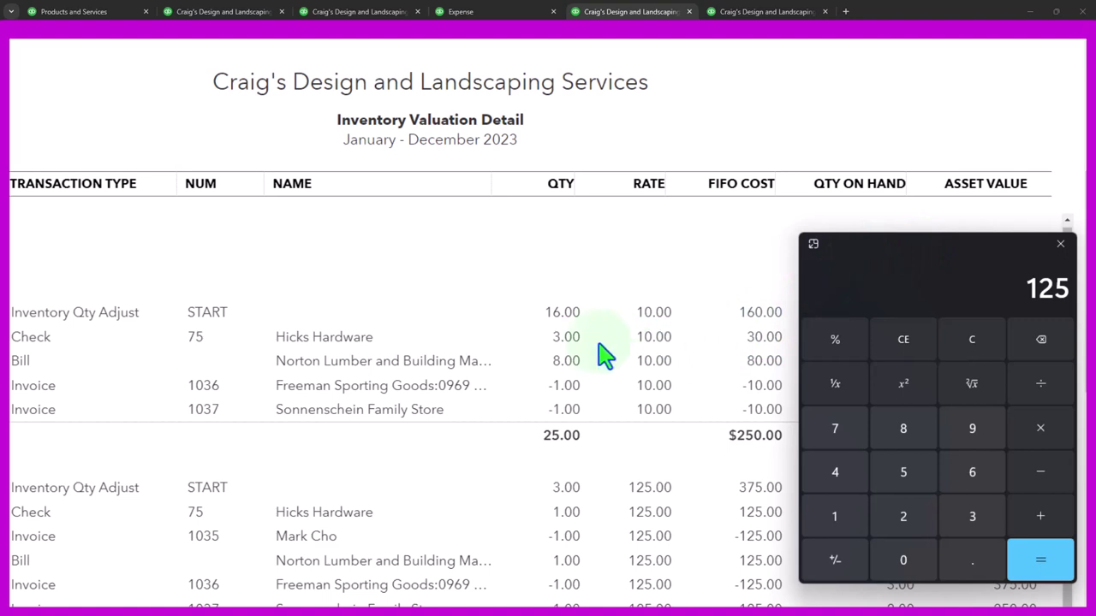
left_click_drag(939, 253, 386, 249)
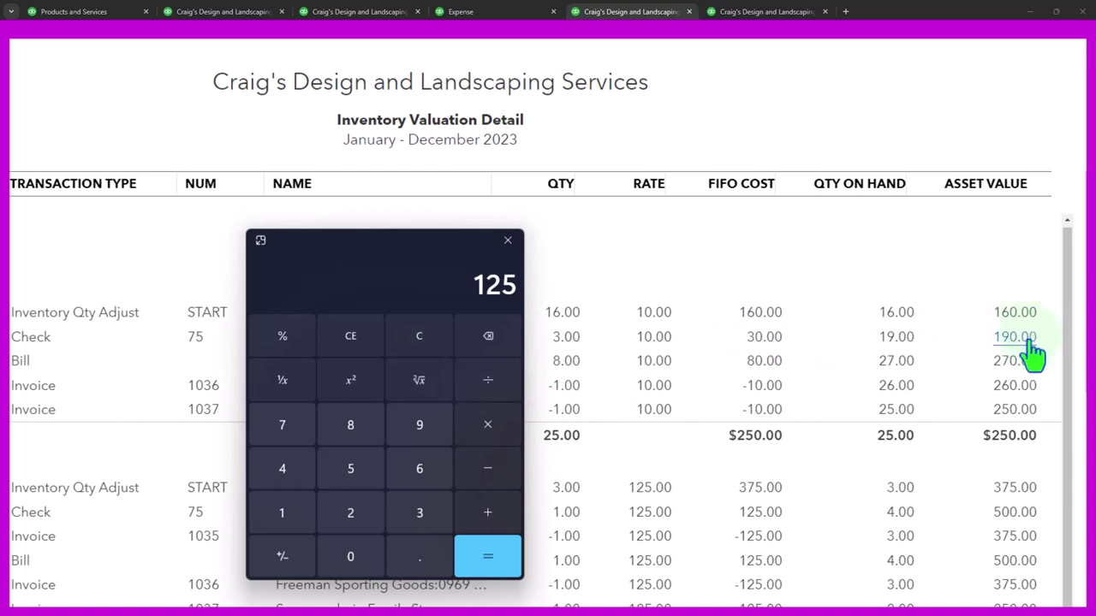
key("alt+F4")
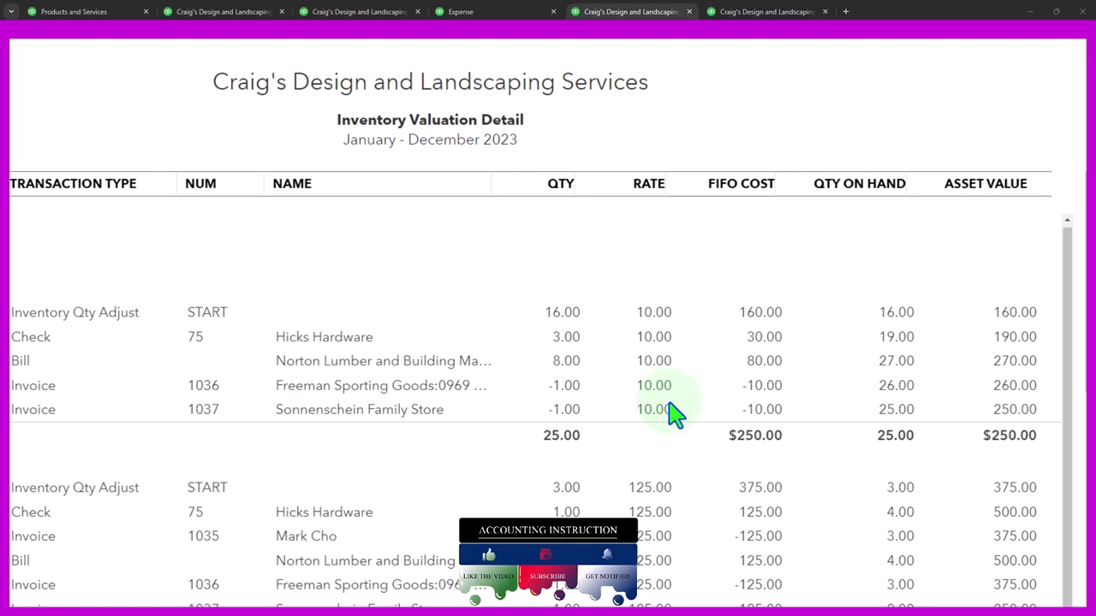
Step: Review the Rock Fountain, Sprinkler Heads and Sprinkler Pipes transactions in the detail report and check the Inventory Asset line on the Balance Sheet
scroll(676, 415, "down", 3)
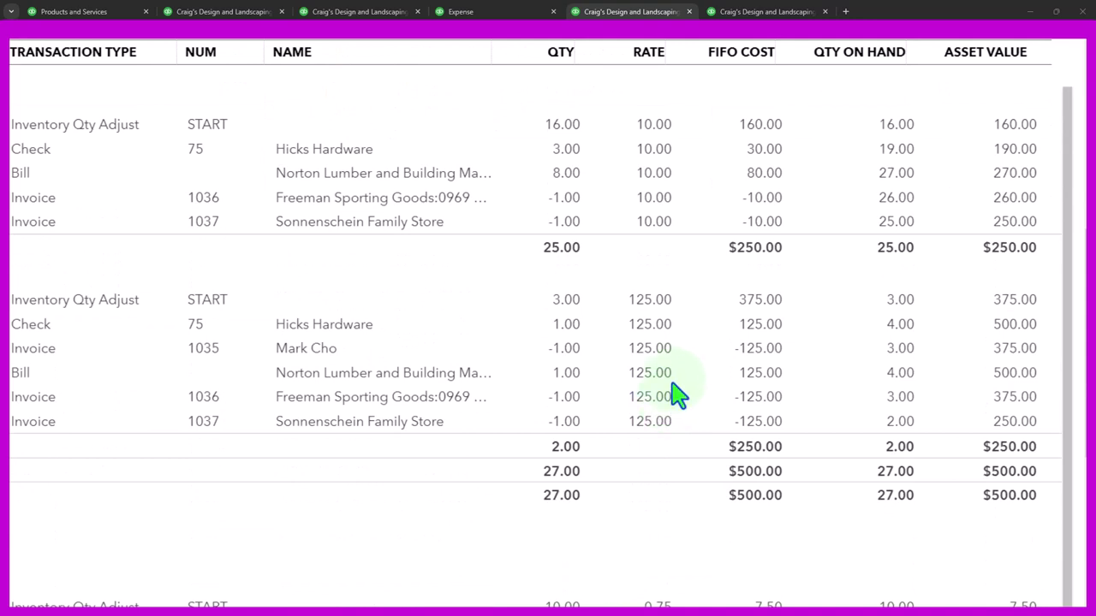
scroll(676, 396, "down", 3)
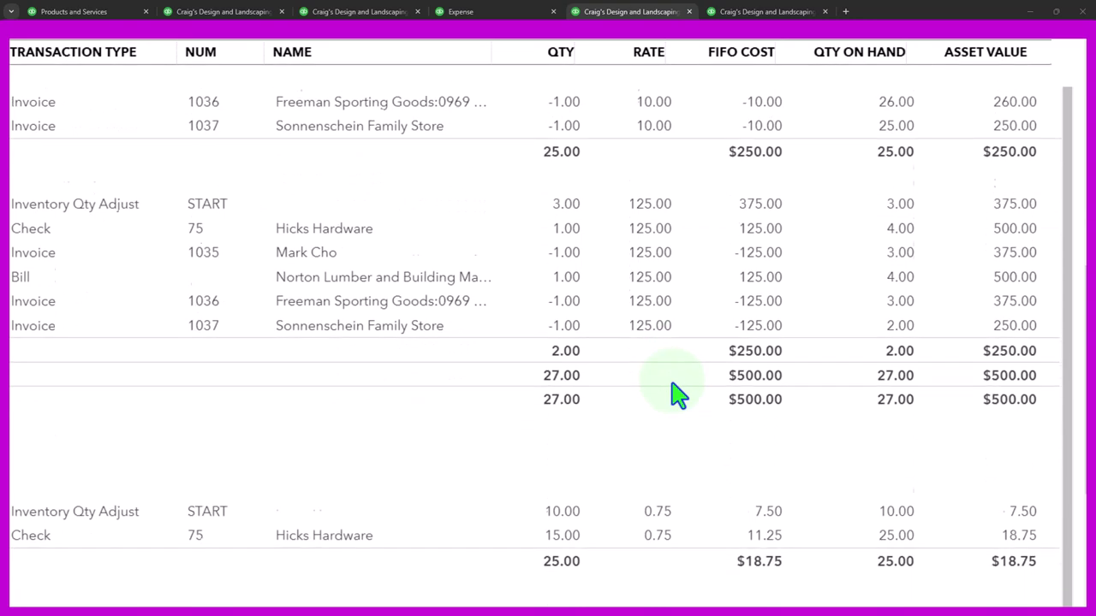
scroll(676, 396, "down", 1)
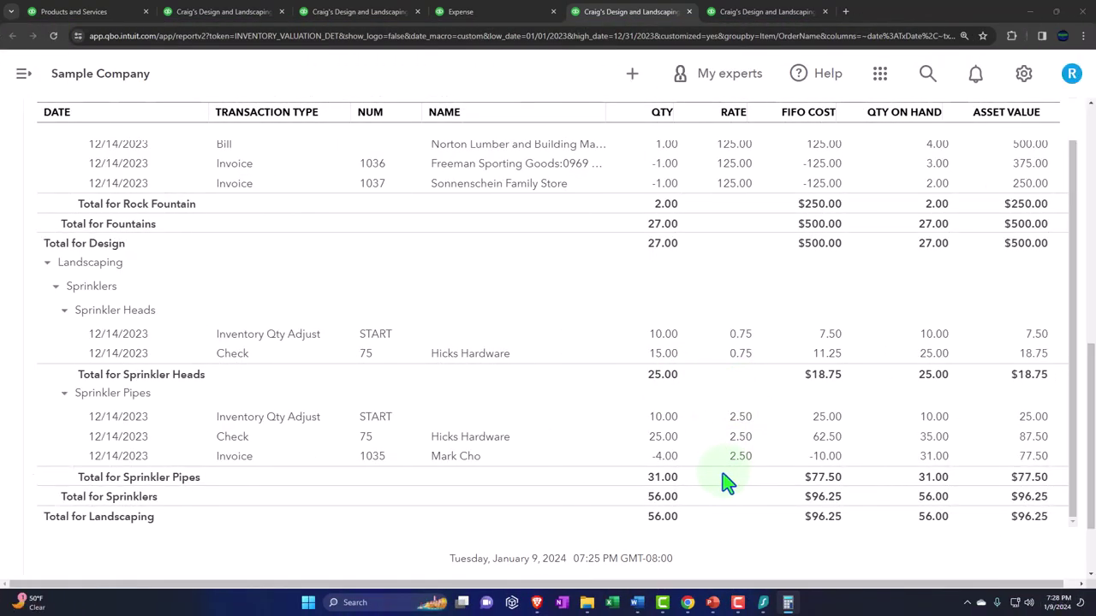
scroll(663, 420, "up", 3)
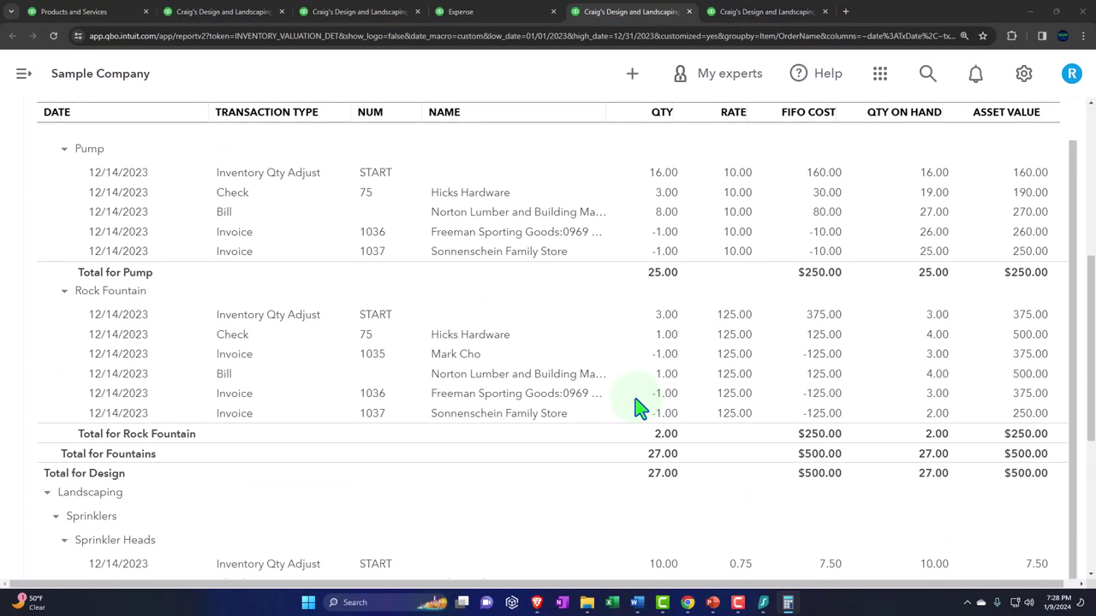
left_click(267, 17)
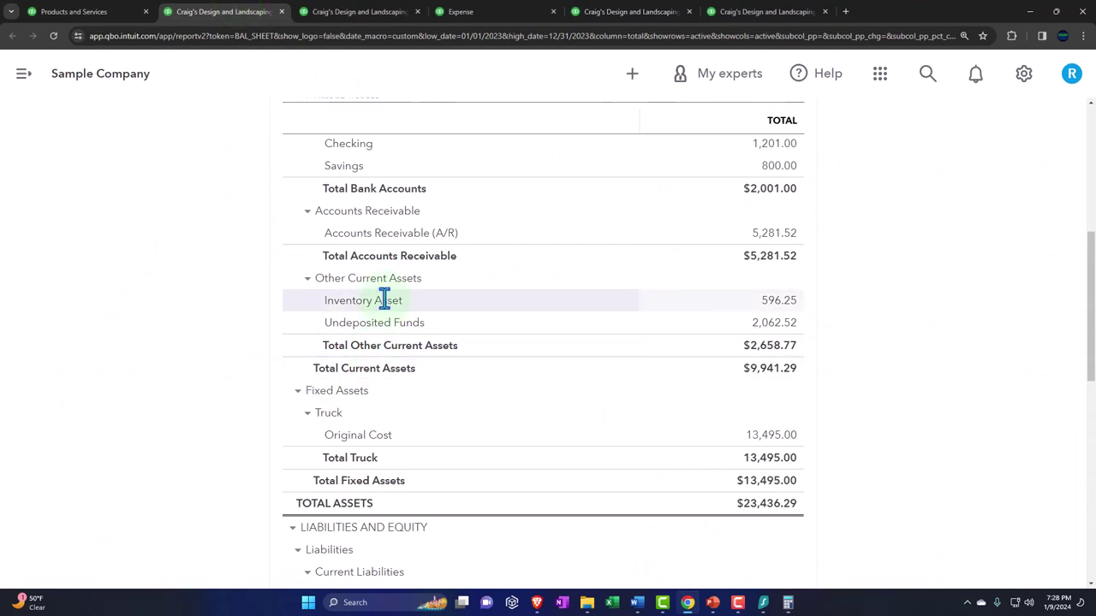